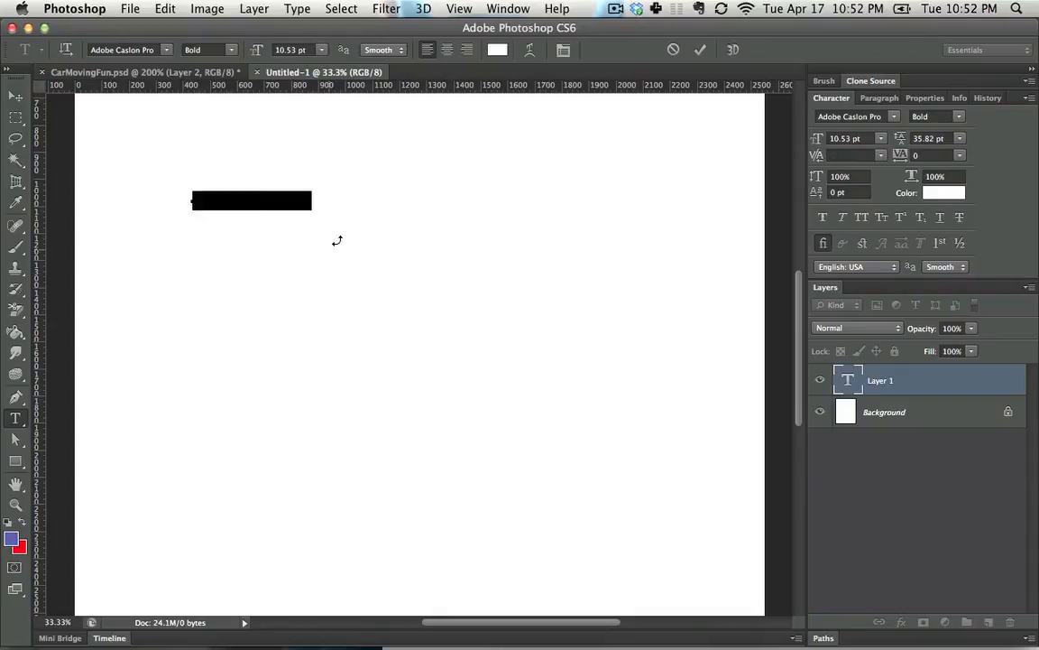
Set the text colour of "Type whatever you want" to red ff0000 and commit the text.
{"action": "left_click", "coordinate": [496, 51]}
{"action": "left_click", "coordinate": [644, 308]}
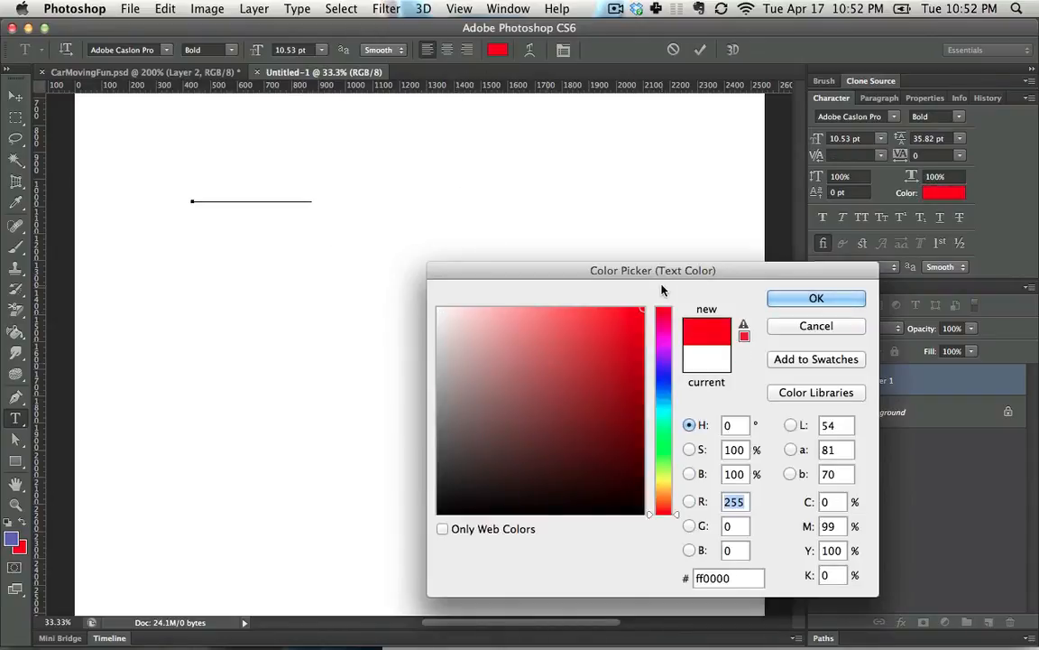
{"action": "left_click", "coordinate": [817, 297]}
{"action": "left_click", "coordinate": [291, 204]}
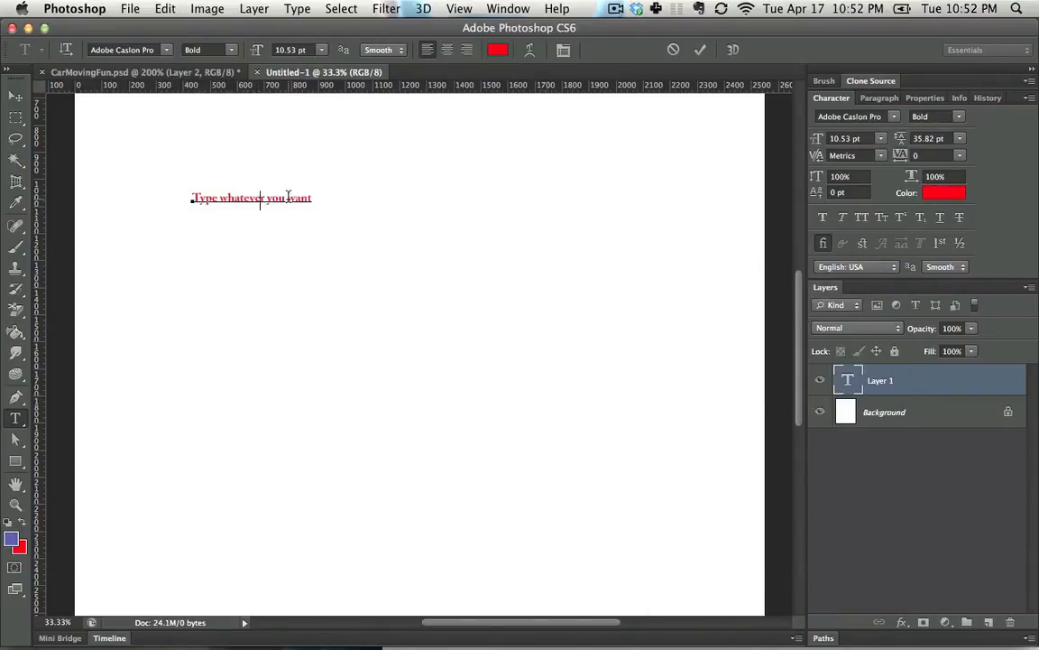
{"action": "key", "text": "super+Return"}
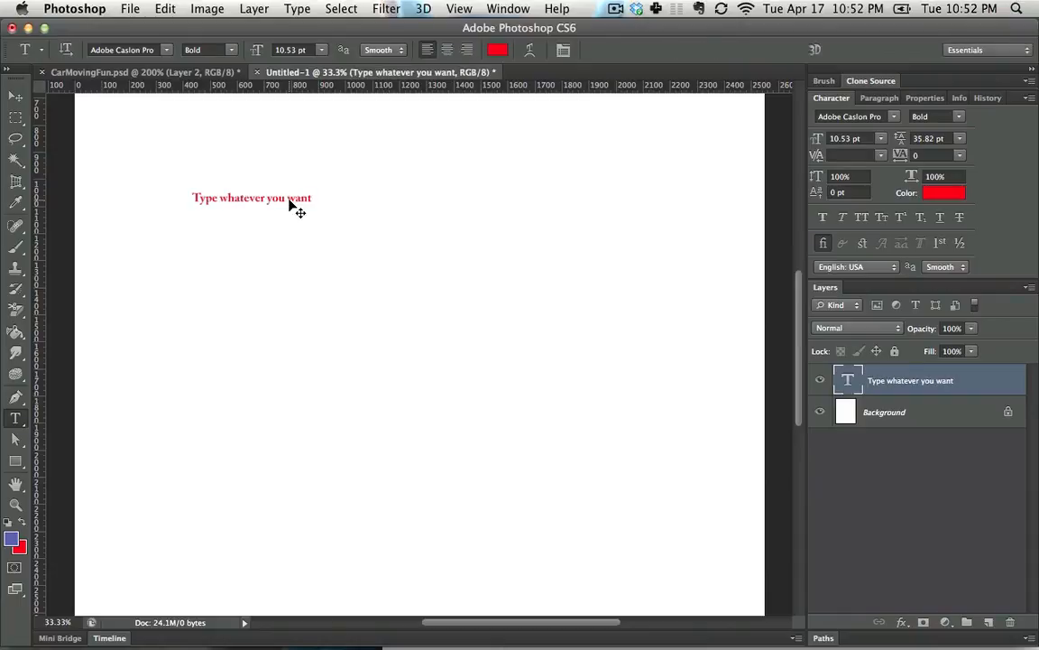
Scale the text layer up proportionally with Free Transform to a font size of about 23.63 pt.
{"action": "key", "text": "super+t"}
{"action": "left_click_drag", "start_coordinate": [313, 187], "coordinate": [457, 136]}
{"action": "key", "text": "Return"}
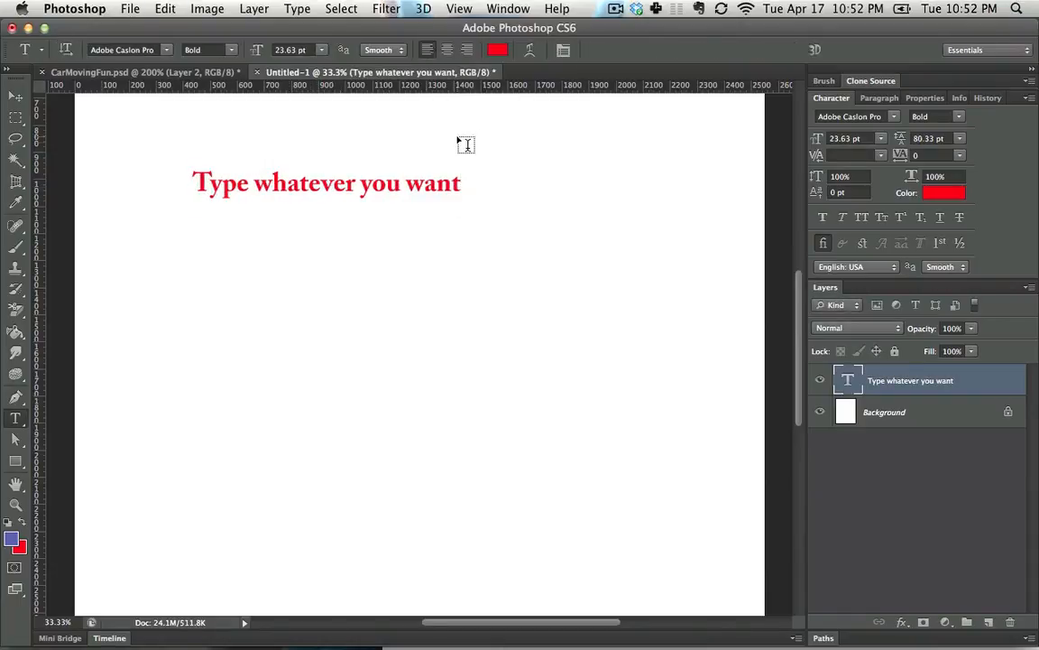
Set the word "whatever" to the Italic style and commit the text edit.
{"action": "key", "text": "super+a"}
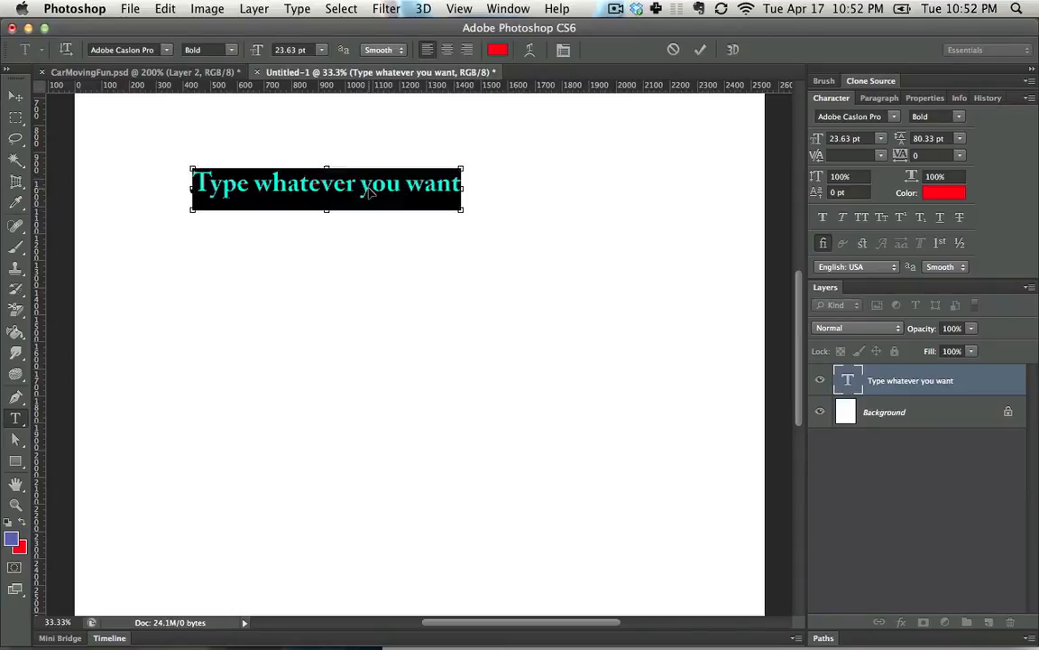
{"action": "double_click", "coordinate": [321, 183]}
{"action": "left_click", "coordinate": [229, 52]}
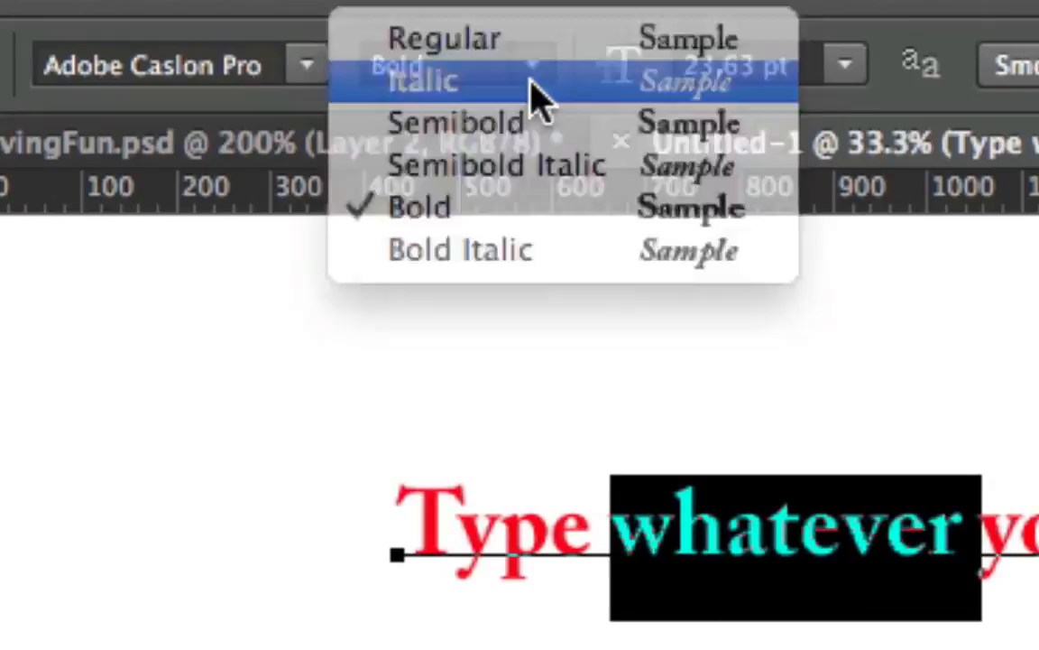
{"action": "left_click", "coordinate": [532, 95]}
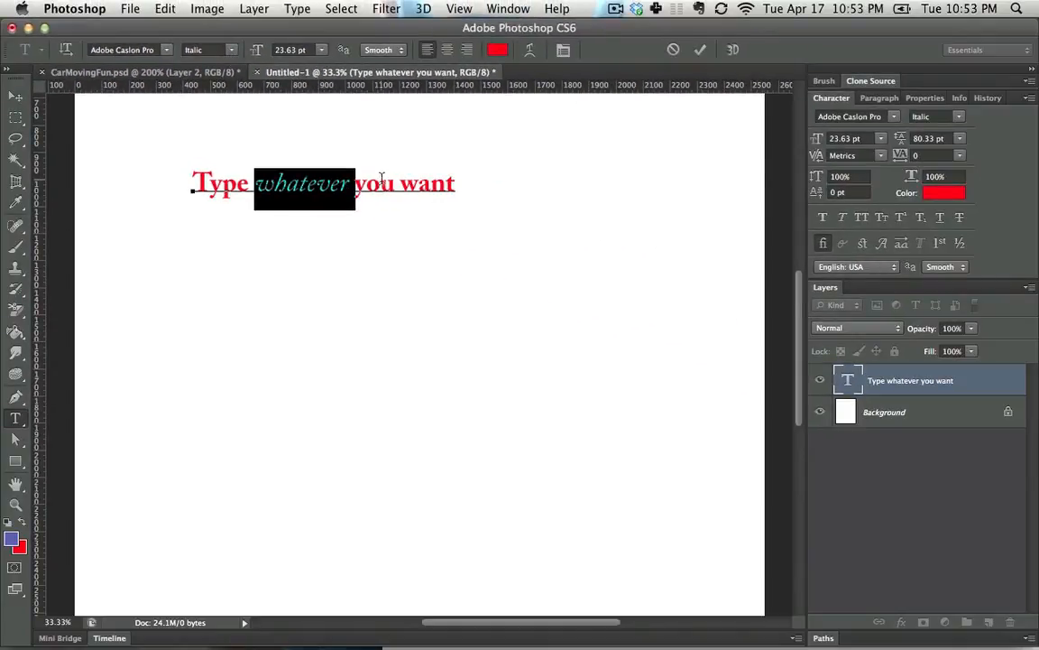
{"action": "left_click", "coordinate": [382, 178]}
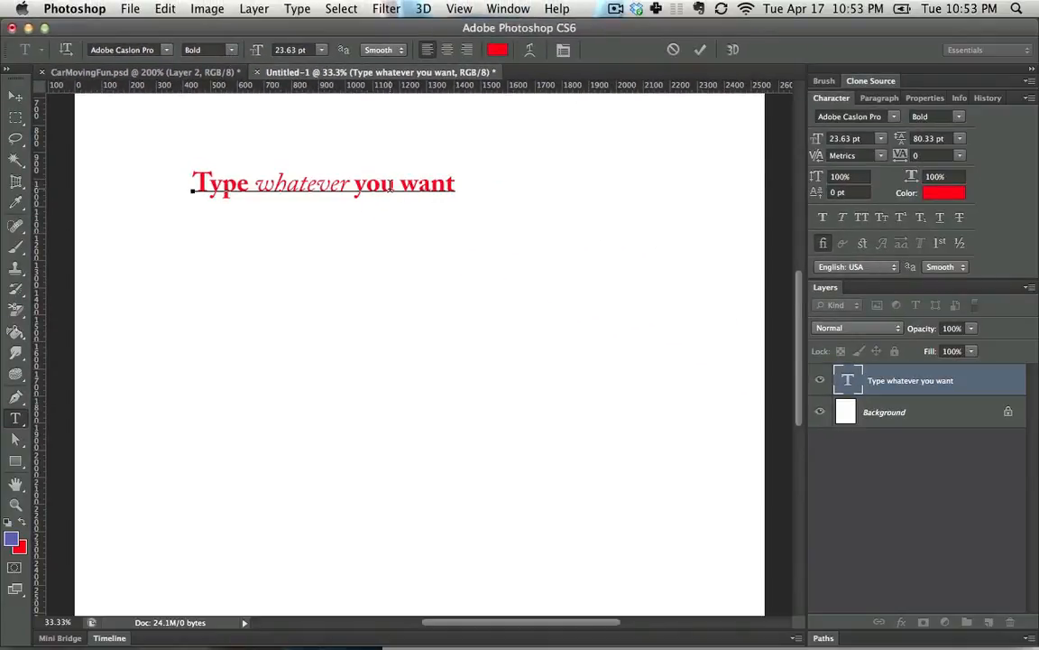
{"action": "key", "text": "super+Return"}
Enlarge the text layer with Free Transform to a font size of about 42.9 pt.
{"action": "key", "text": "super+t"}
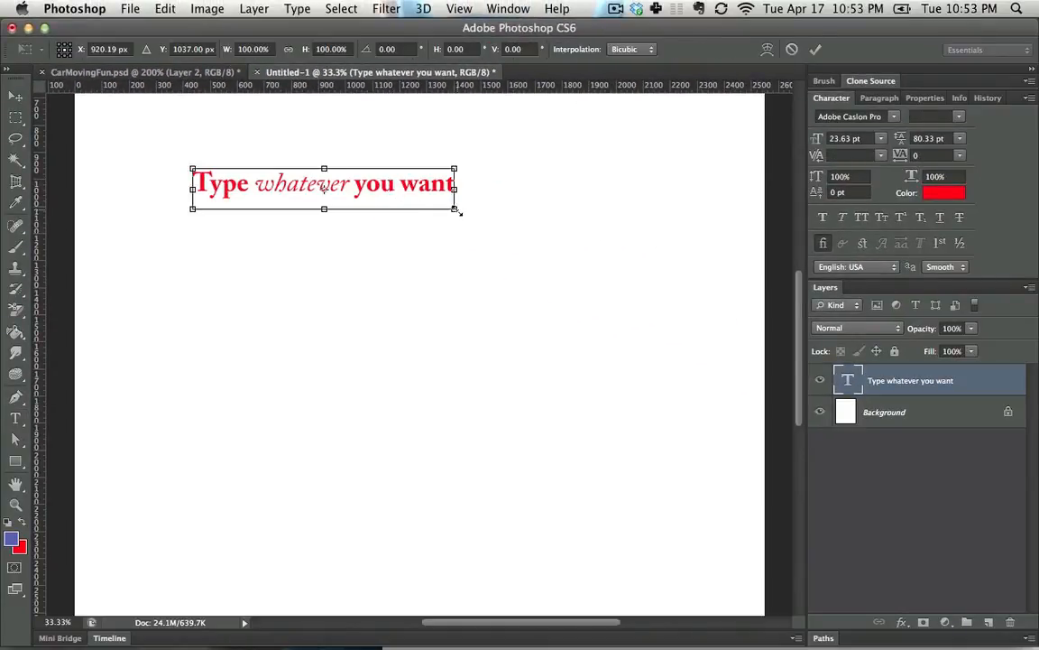
{"action": "left_click_drag", "start_coordinate": [456, 210], "coordinate": [656, 332]}
{"action": "key", "text": "Return"}
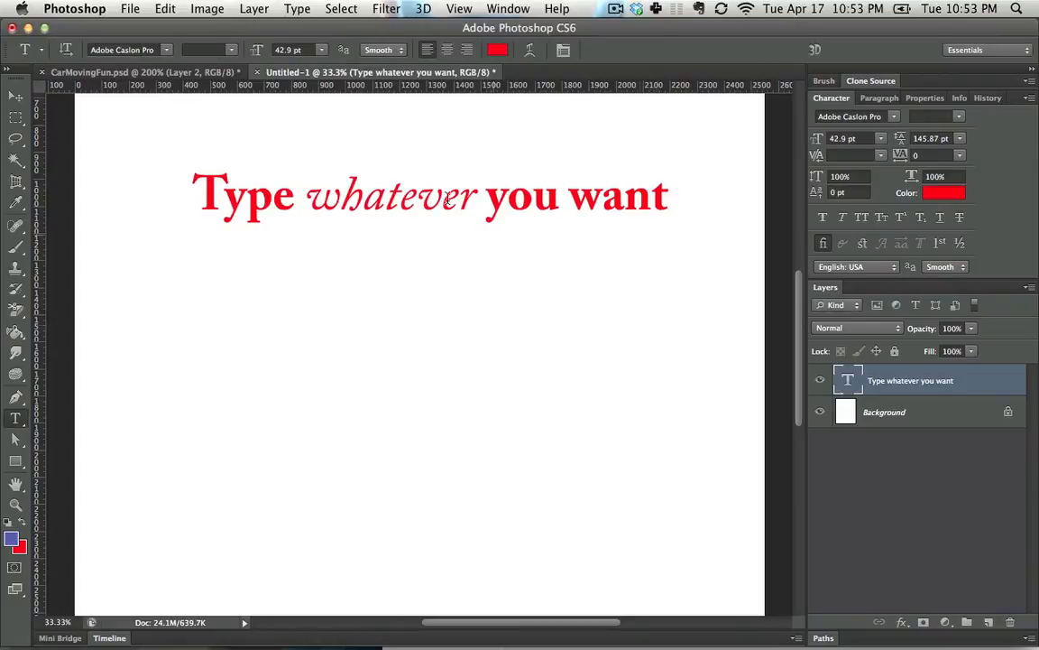
{"action": "left_click", "coordinate": [348, 187]}
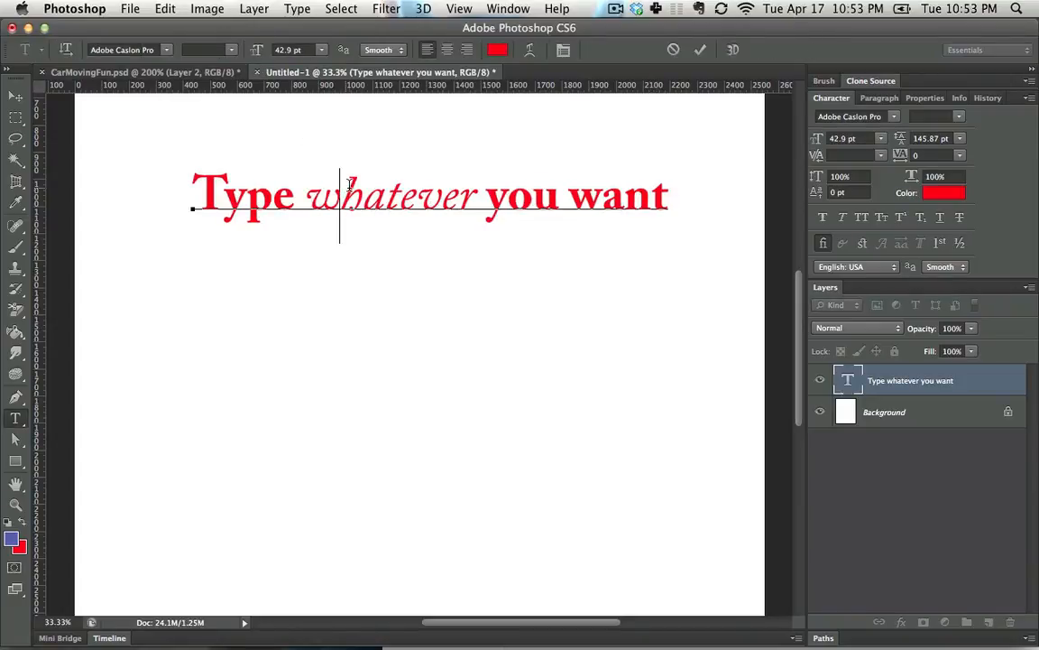
{"action": "left_click", "coordinate": [508, 8]}
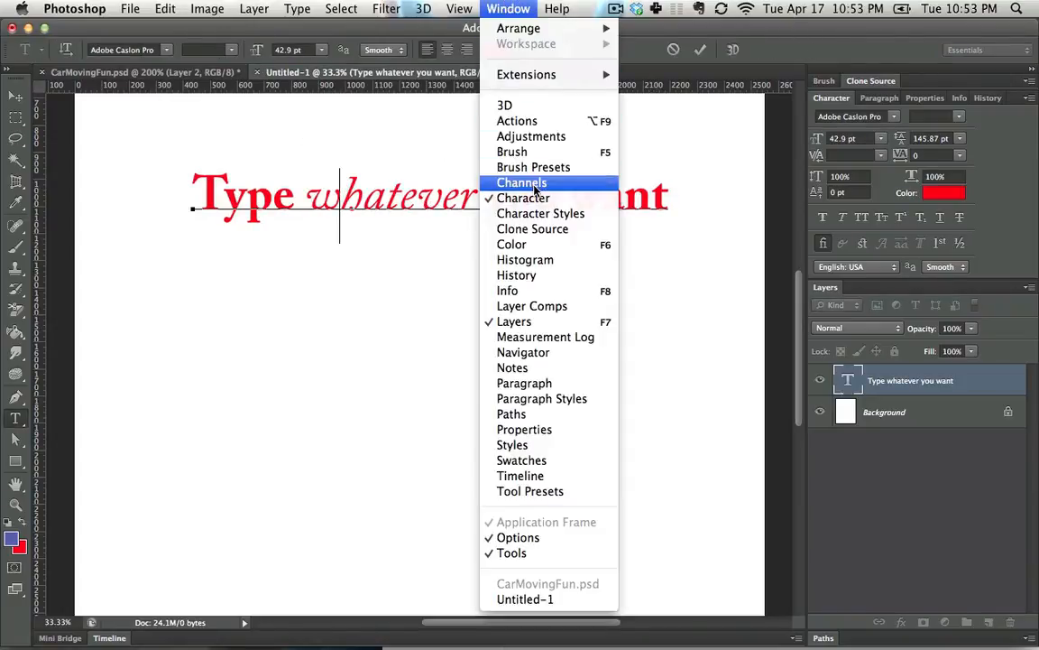
{"action": "left_click", "coordinate": [462, 43]}
{"action": "double_click", "coordinate": [418, 202]}
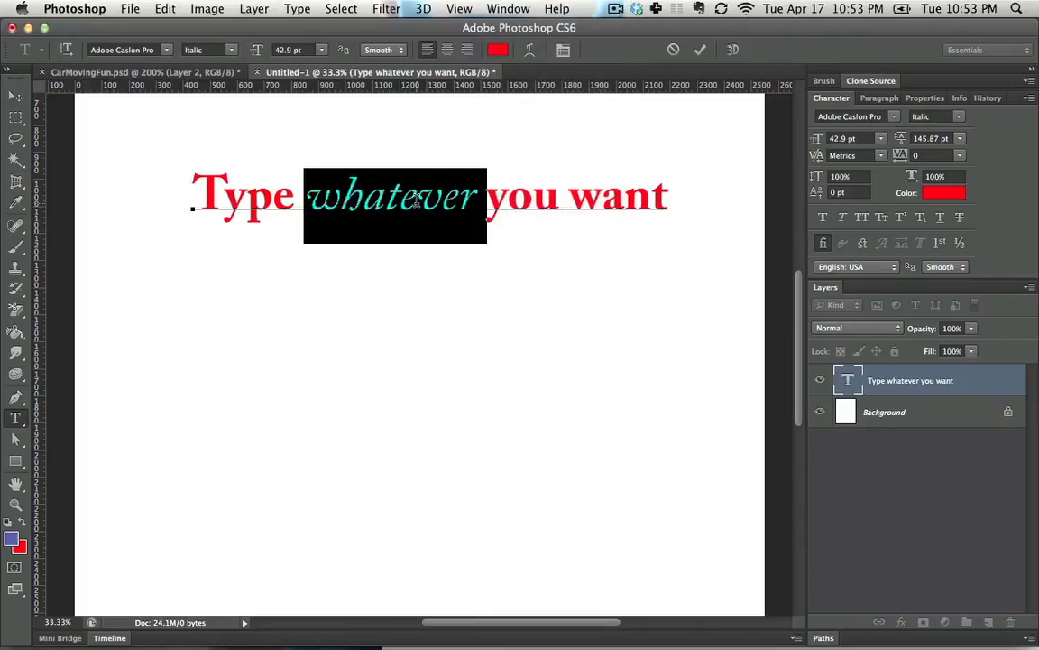
{"action": "key", "text": "super+a"}
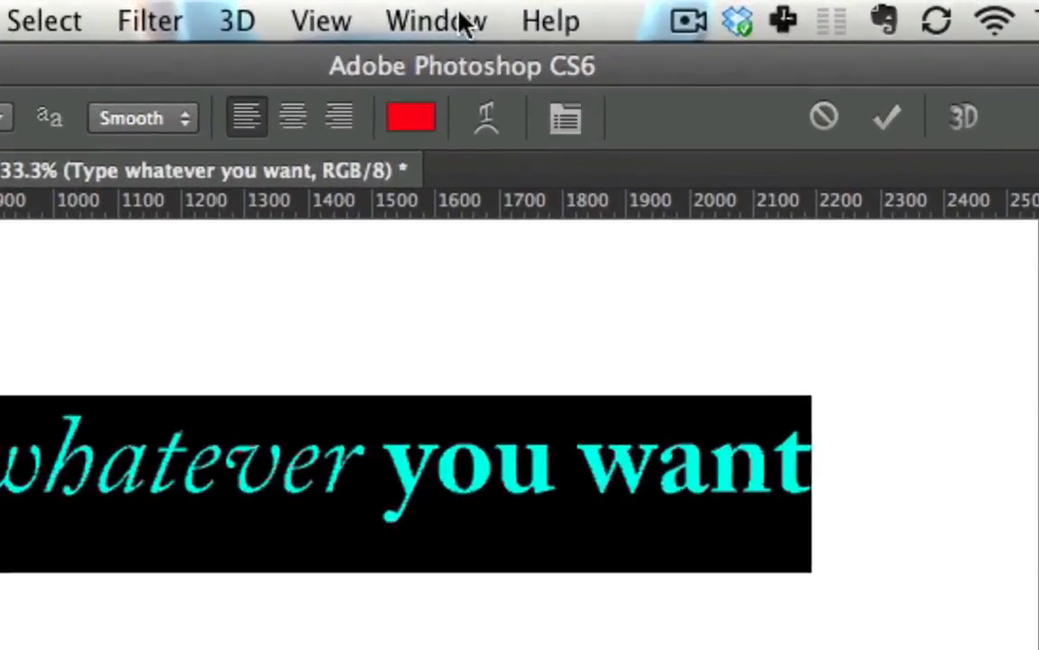
{"action": "left_click", "coordinate": [462, 22]}
{"action": "left_click", "coordinate": [698, 195]}
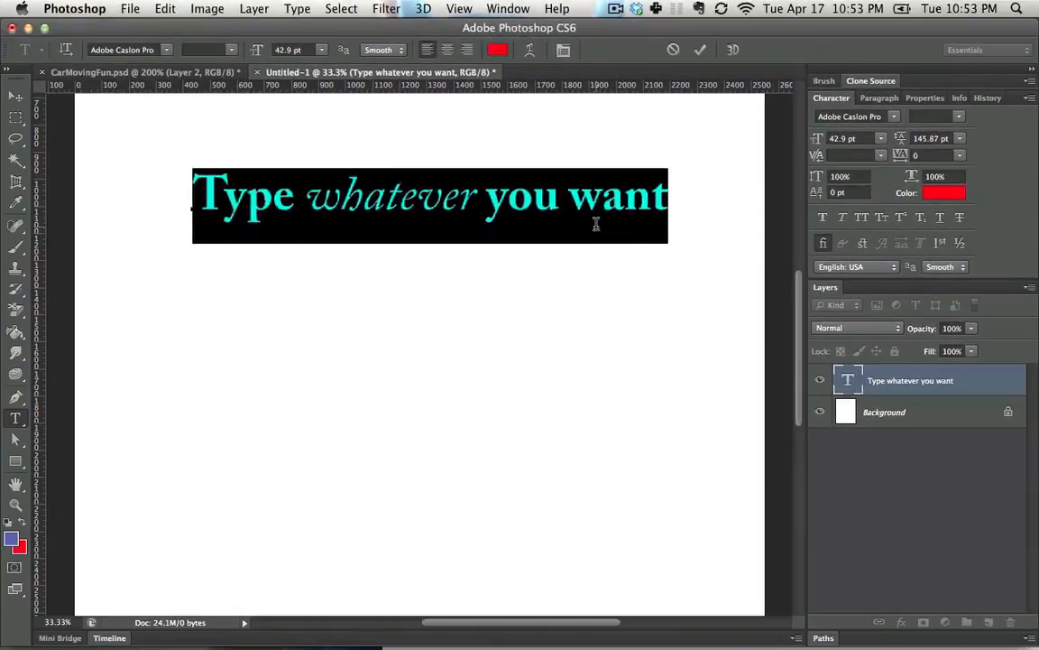
Try All Caps and Faux Bold on the whole line of text, switching each off again.
{"action": "left_click", "coordinate": [596, 224]}
{"action": "triple_click", "coordinate": [491, 203]}
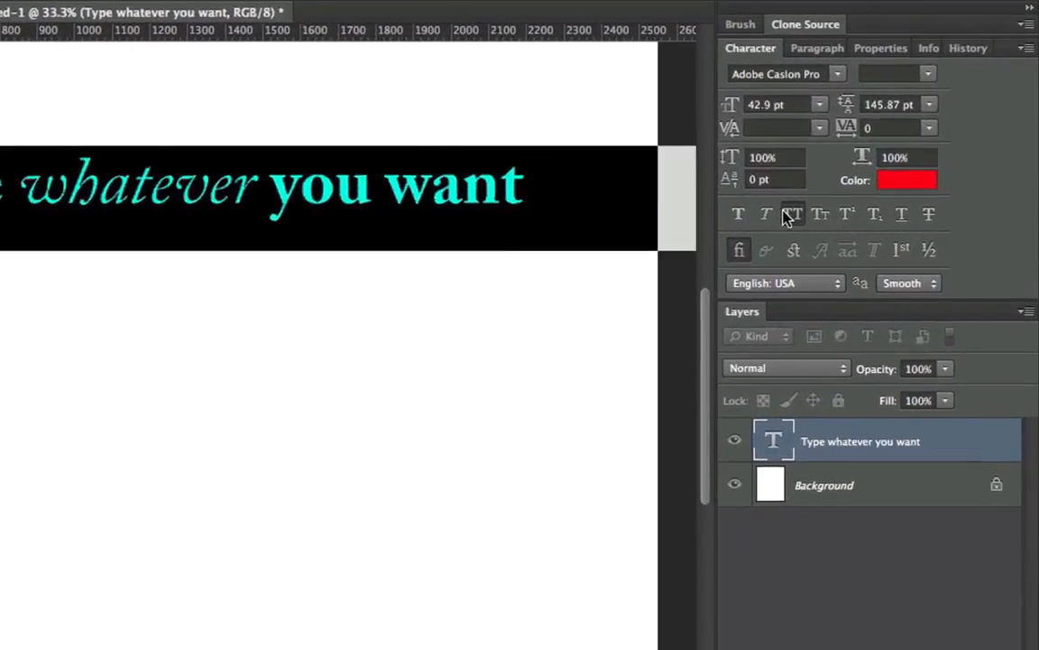
{"action": "left_click", "coordinate": [856, 216]}
{"action": "left_click", "coordinate": [856, 216]}
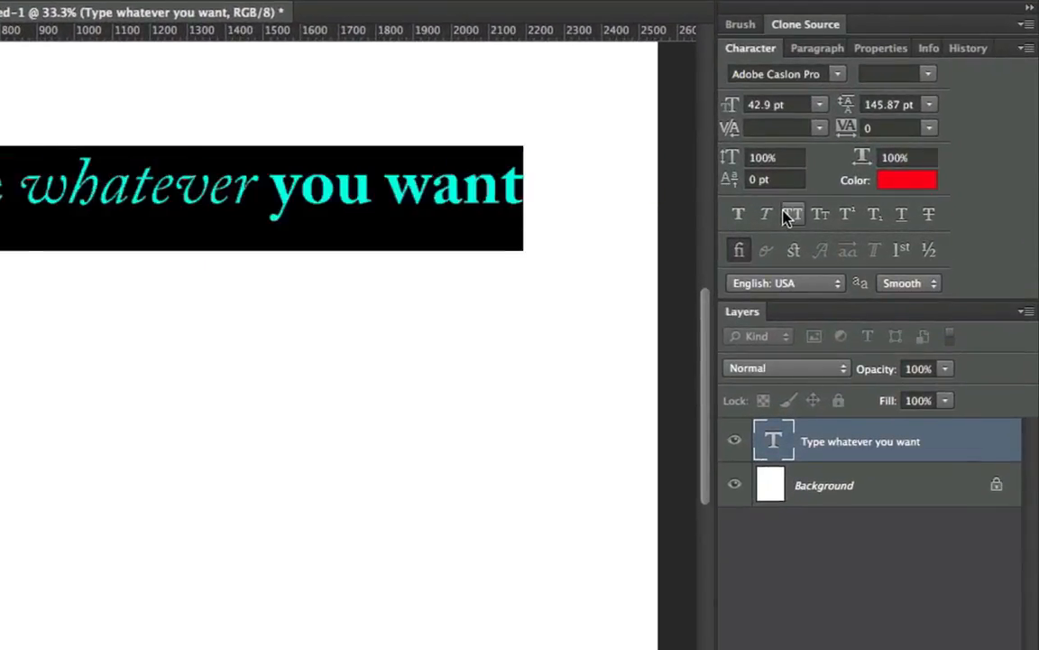
{"action": "left_click", "coordinate": [737, 217]}
{"action": "left_click", "coordinate": [735, 216]}
Try the Regular style on the text and look through the available font styles.
{"action": "left_click", "coordinate": [915, 74]}
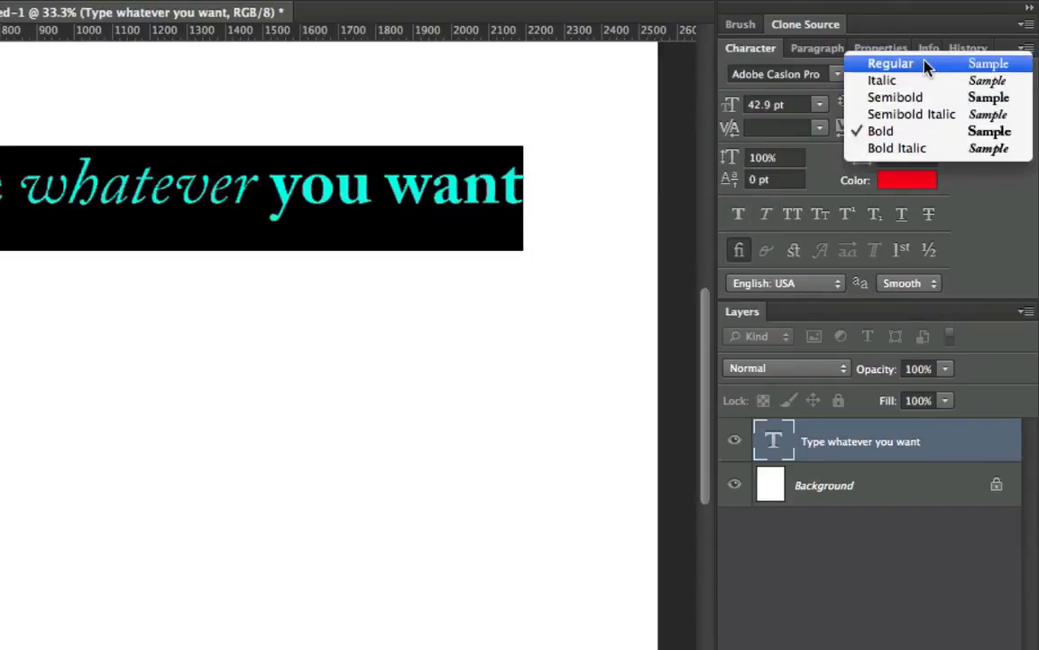
{"action": "left_click", "coordinate": [926, 64]}
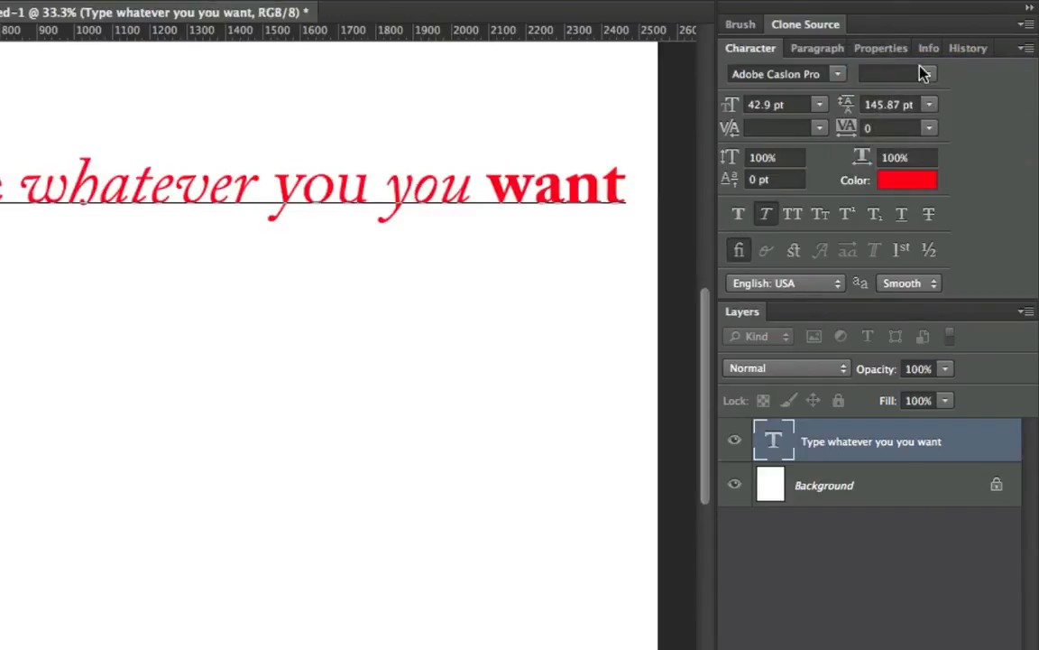
{"action": "left_click", "coordinate": [921, 74]}
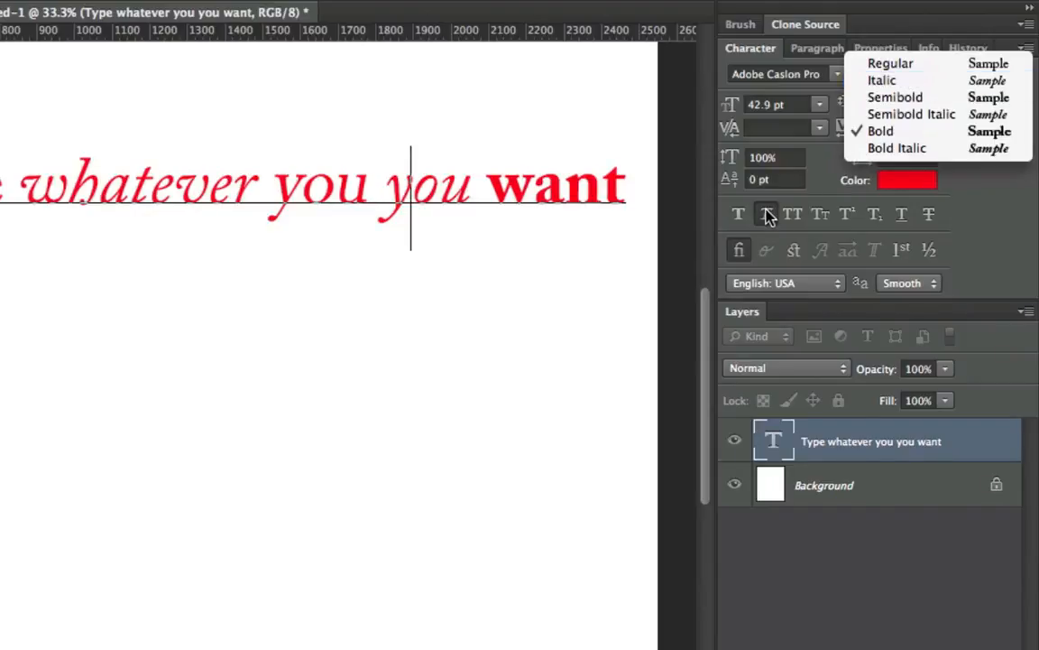
{"action": "left_click", "coordinate": [405, 184]}
{"action": "key", "text": "super+a"}
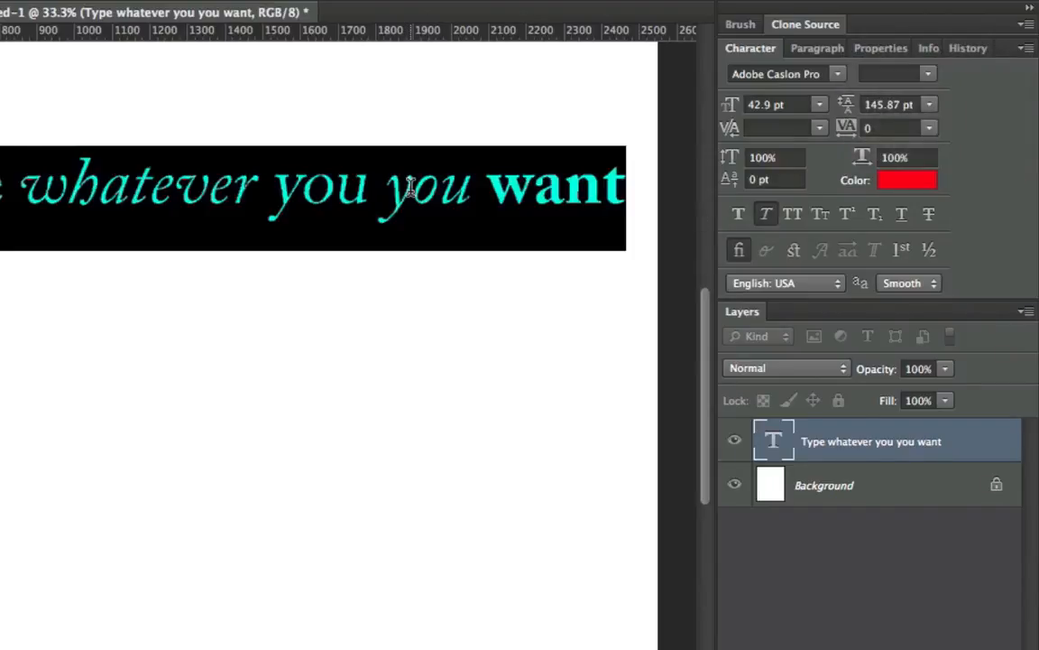
{"action": "left_click", "coordinate": [435, 184]}
Delete both copies of "you" and retype a single "you" between "whatever" and "want".
{"action": "double_click", "coordinate": [315, 180]}
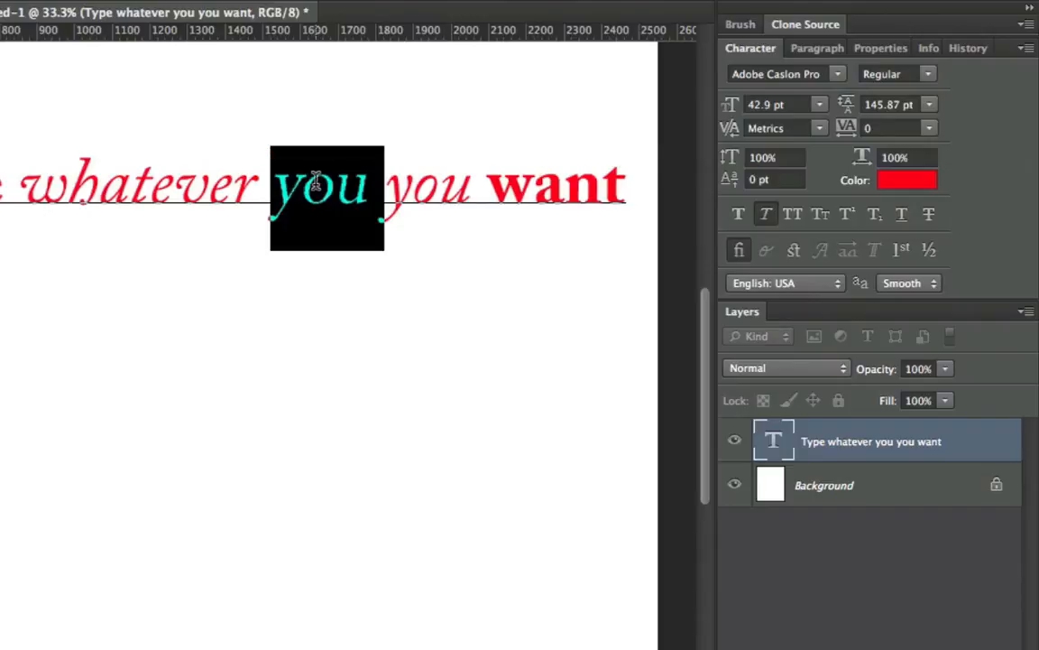
{"action": "key", "text": "BackSpace"}
{"action": "key", "text": "shift+Right"}
{"action": "key", "text": "shift+Right"}
{"action": "key", "text": "shift+Right"}
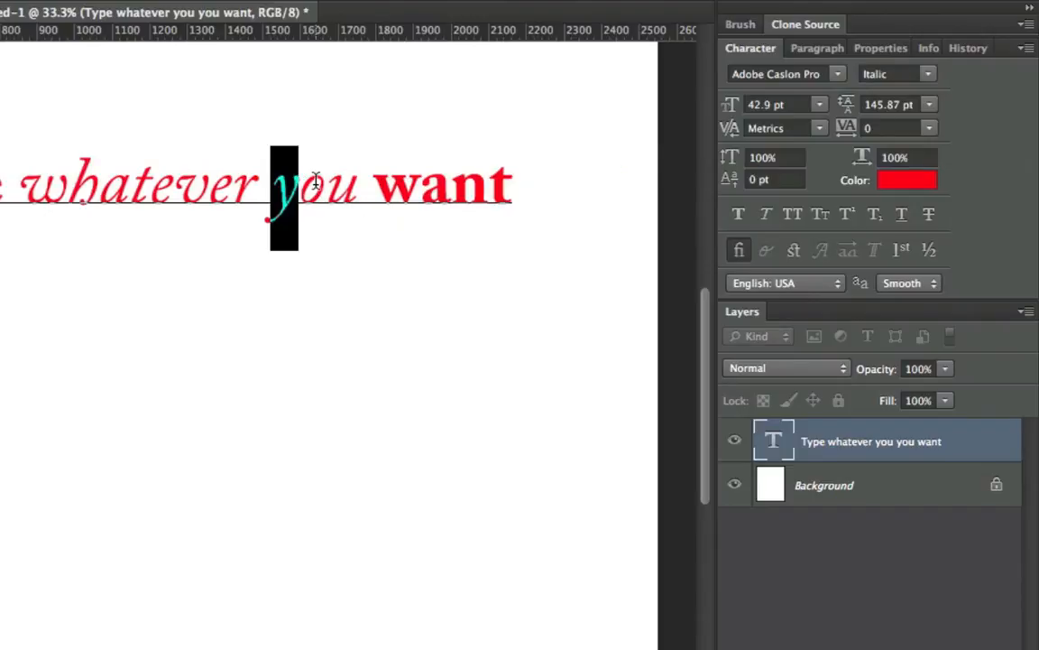
{"action": "key", "text": "Left"}
{"action": "key", "text": "Delete"}
{"action": "key", "text": "Delete"}
{"action": "key", "text": "Delete"}
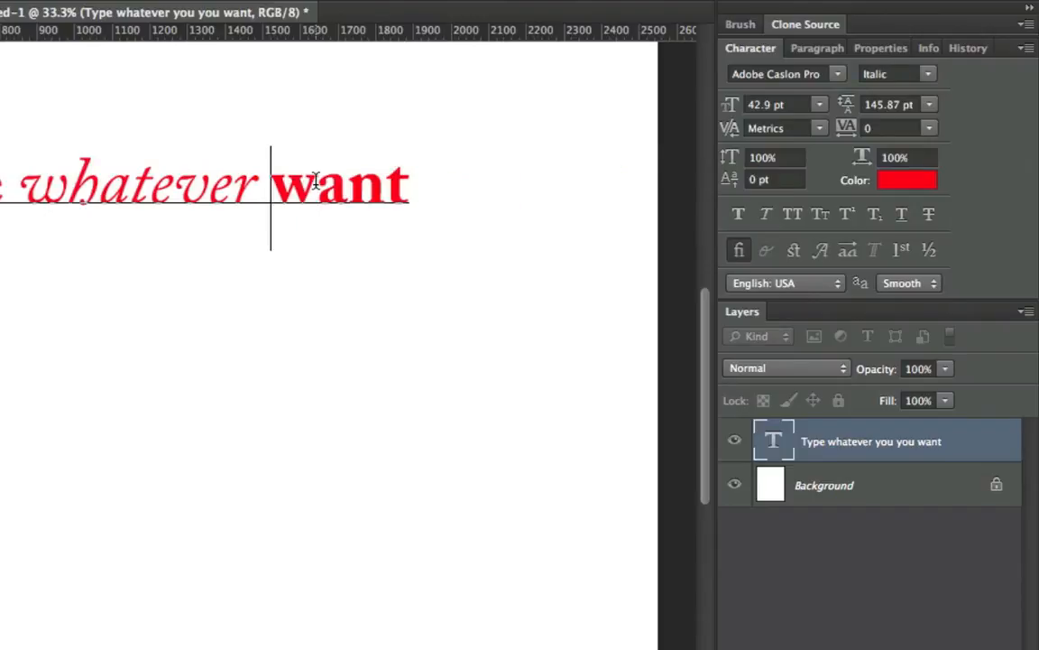
{"action": "type", "text": "you"}
Set the retyped word "you" to the Regular style.
{"action": "key", "text": "shift+Left"}
{"action": "key", "text": "shift+Left"}
{"action": "key", "text": "shift+Left"}
{"action": "key", "text": "shift+Left"}
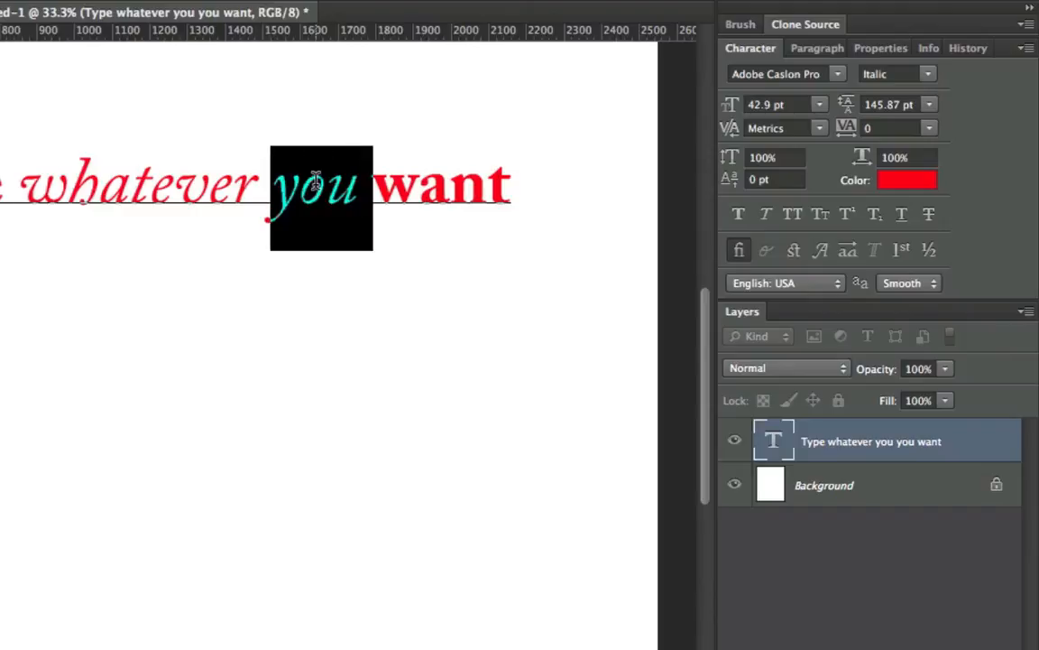
{"action": "left_click", "coordinate": [927, 74]}
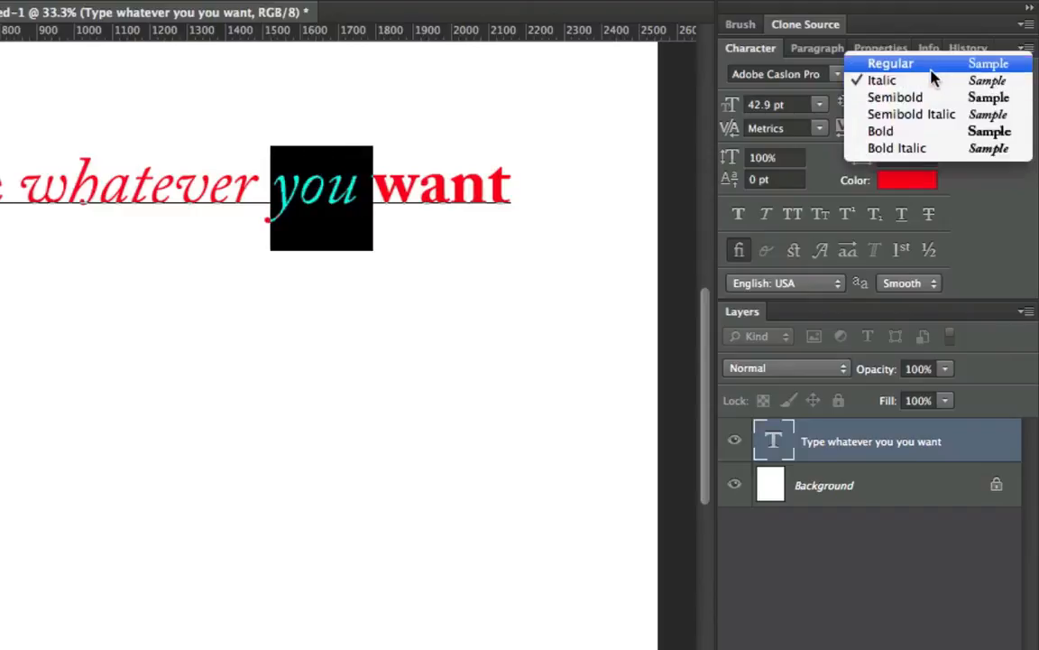
{"action": "left_click", "coordinate": [889, 63]}
Set the word "you" to the Bold style and commit the text edit.
{"action": "left_click", "coordinate": [432, 186]}
{"action": "key", "text": "Left"}
{"action": "key", "text": "shift+Left"}
{"action": "key", "text": "shift+Left"}
{"action": "key", "text": "shift+Left"}
{"action": "key", "text": "shift+Left"}
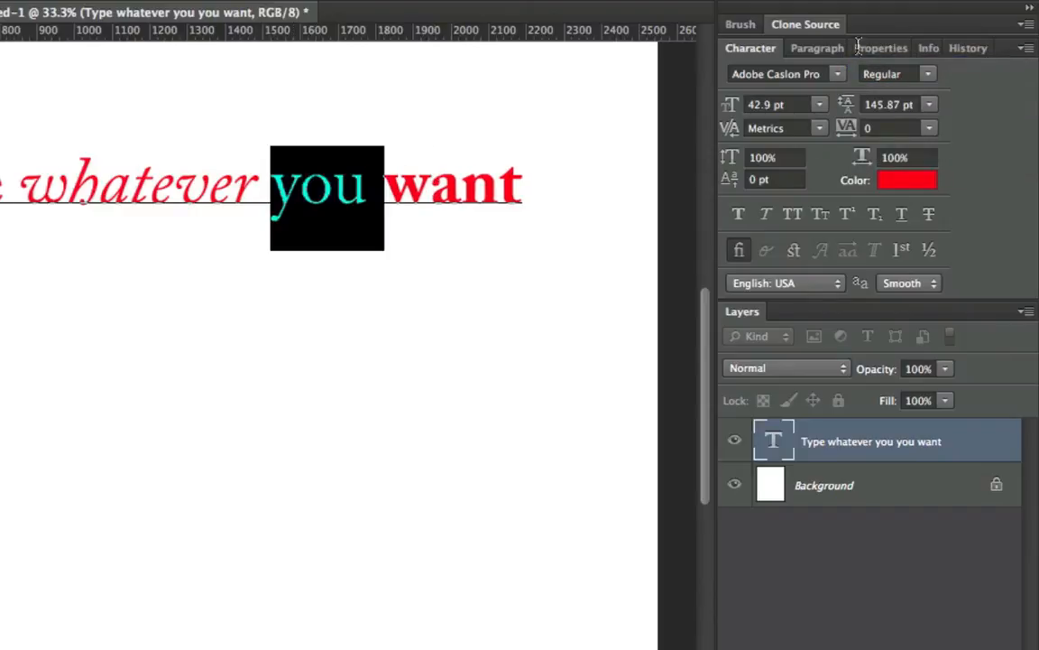
{"action": "left_click", "coordinate": [927, 74]}
{"action": "left_click", "coordinate": [871, 131]}
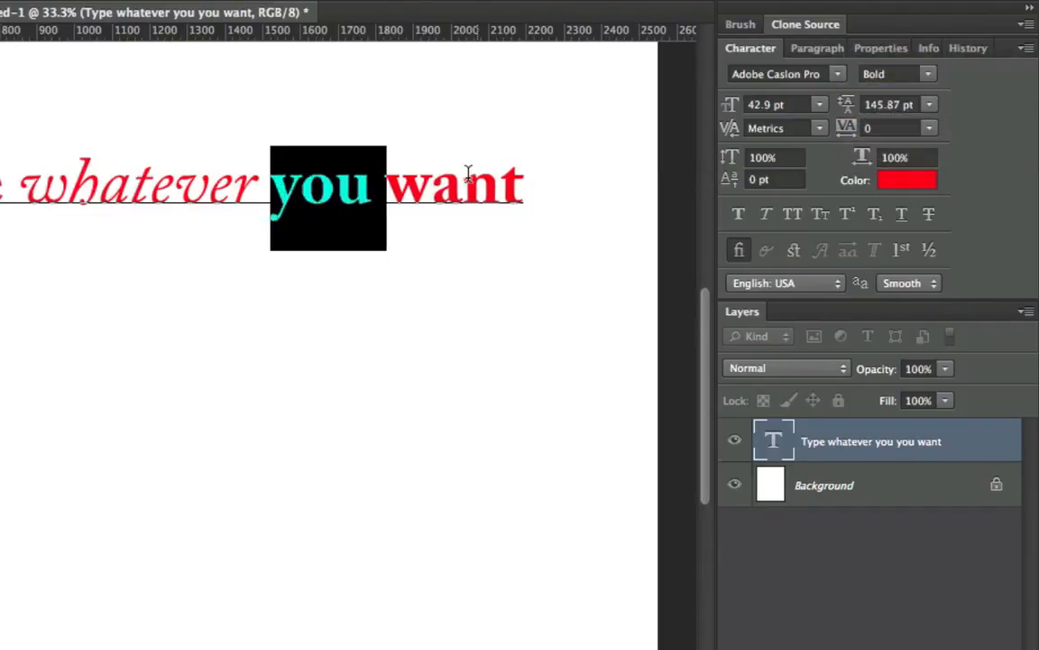
{"action": "left_click", "coordinate": [465, 180]}
{"action": "key", "text": "ctrl+Return"}
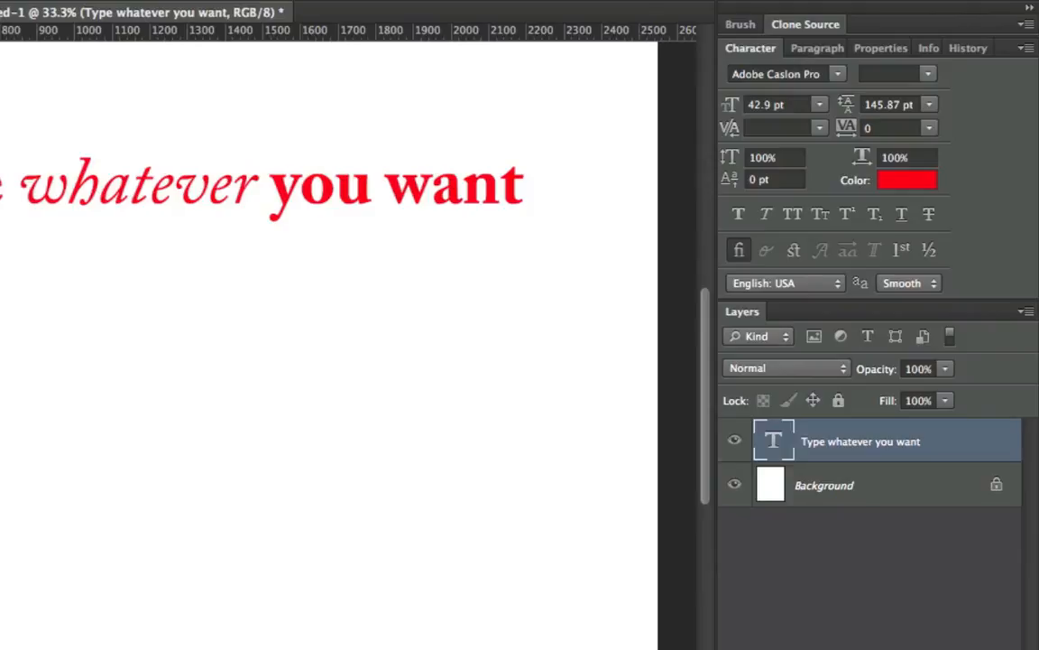
Draw a paragraph text box below the heading and enter "now it will always fit in this box no matter what".
{"action": "left_click_drag", "start_coordinate": [235, 230], "coordinate": [299, 283]}
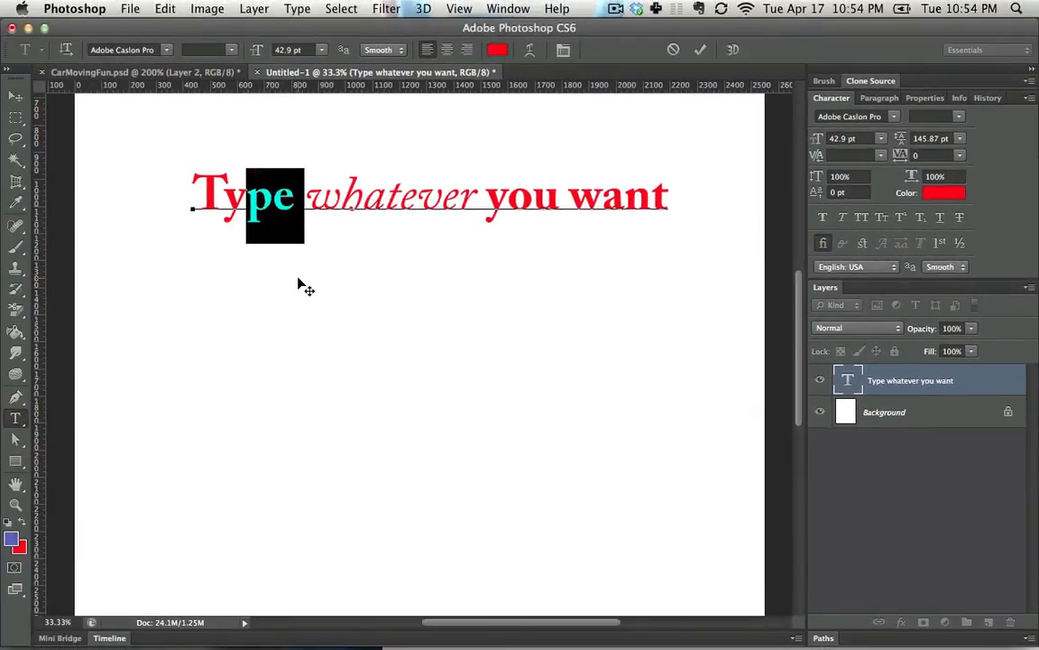
{"action": "left_click", "coordinate": [301, 285]}
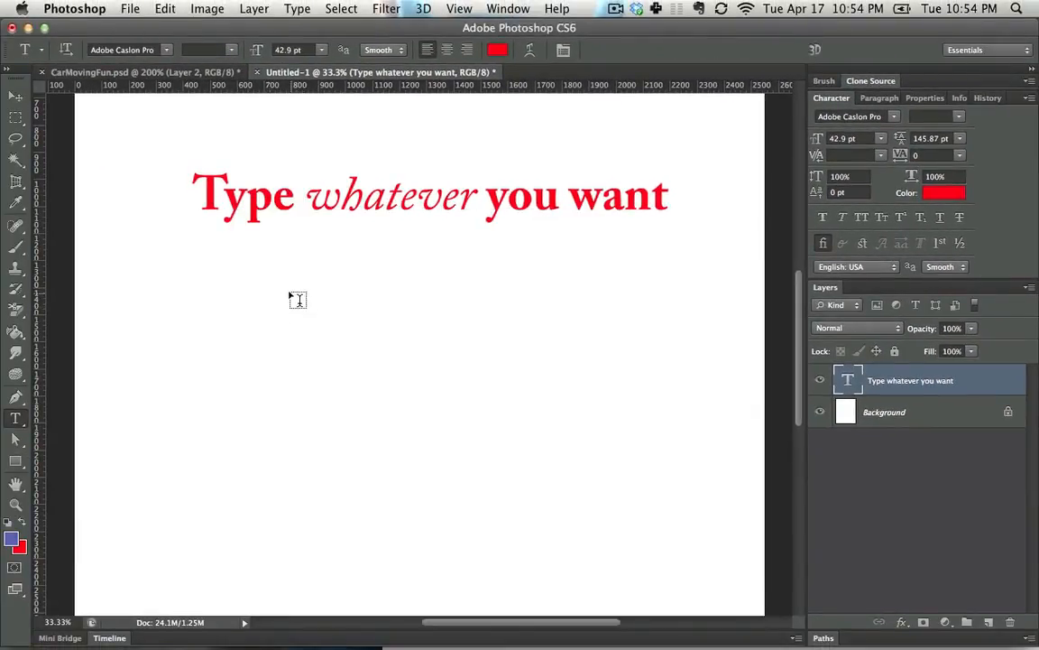
{"action": "left_click_drag", "start_coordinate": [277, 276], "coordinate": [571, 469]}
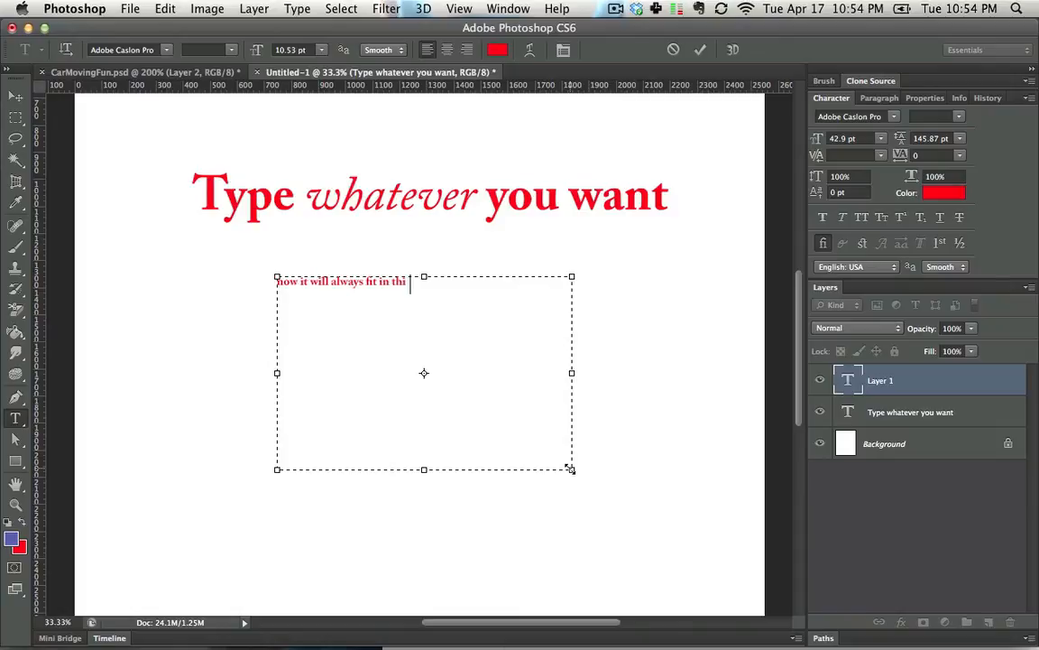
{"action": "type", "text": "box no matter what"}
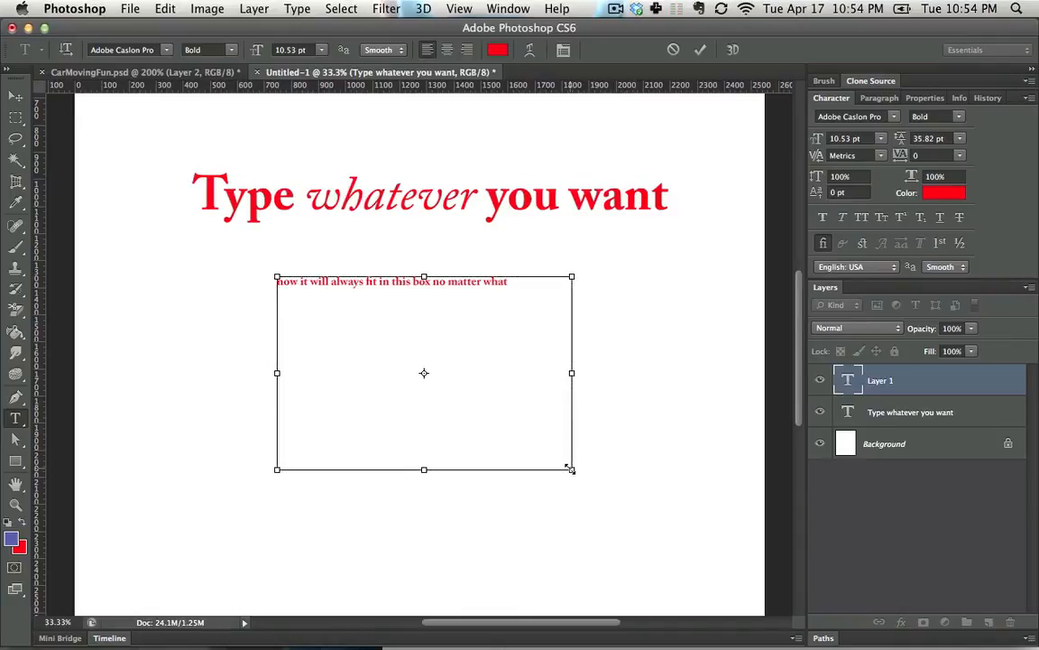
Copy the sentence in the paragraph box and paste it repeatedly until the box is filled.
{"action": "key", "text": "super+a"}
{"action": "key", "text": "super+c"}
{"action": "key", "text": "Right"}
{"action": "key", "text": "super+v"}
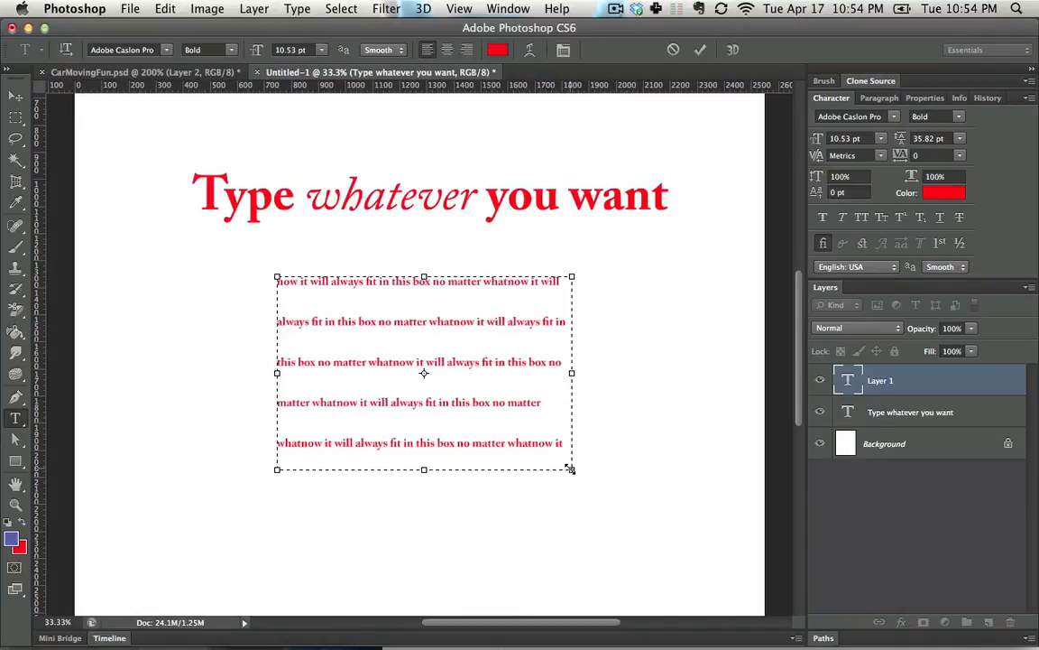
Select all text in the paragraph box, tighten its leading to 18.01 pt and commit the edit.
{"action": "key", "text": "super+a"}
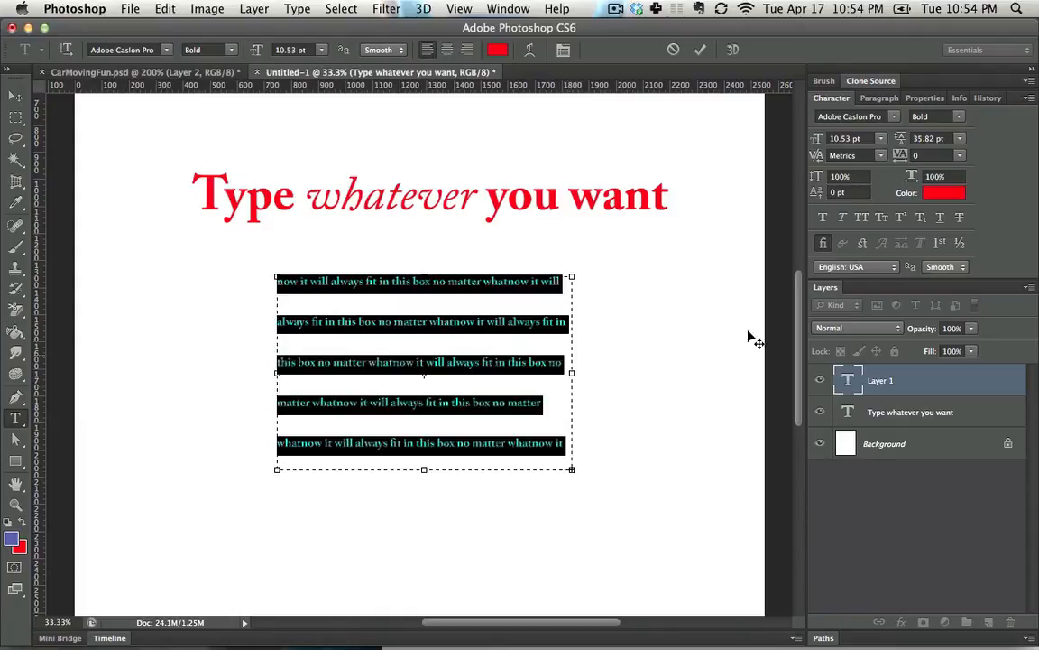
{"action": "key", "text": "alt+Up"}
{"action": "key", "text": "alt+Up"}
{"action": "key", "text": "alt+Up"}
{"action": "key", "text": "alt+Up"}
{"action": "key", "text": "alt+Up"}
{"action": "key", "text": "alt+Up"}
{"action": "key", "text": "alt+Up"}
{"action": "key", "text": "alt+Up"}
{"action": "key", "text": "alt+Up"}
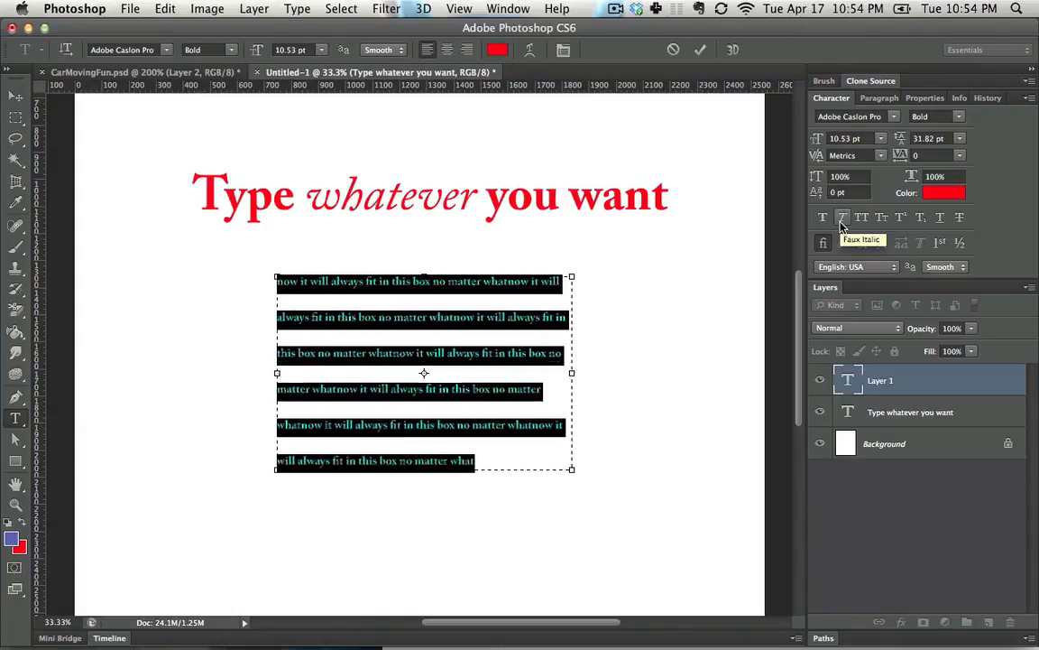
{"action": "key", "text": "alt+Down"}
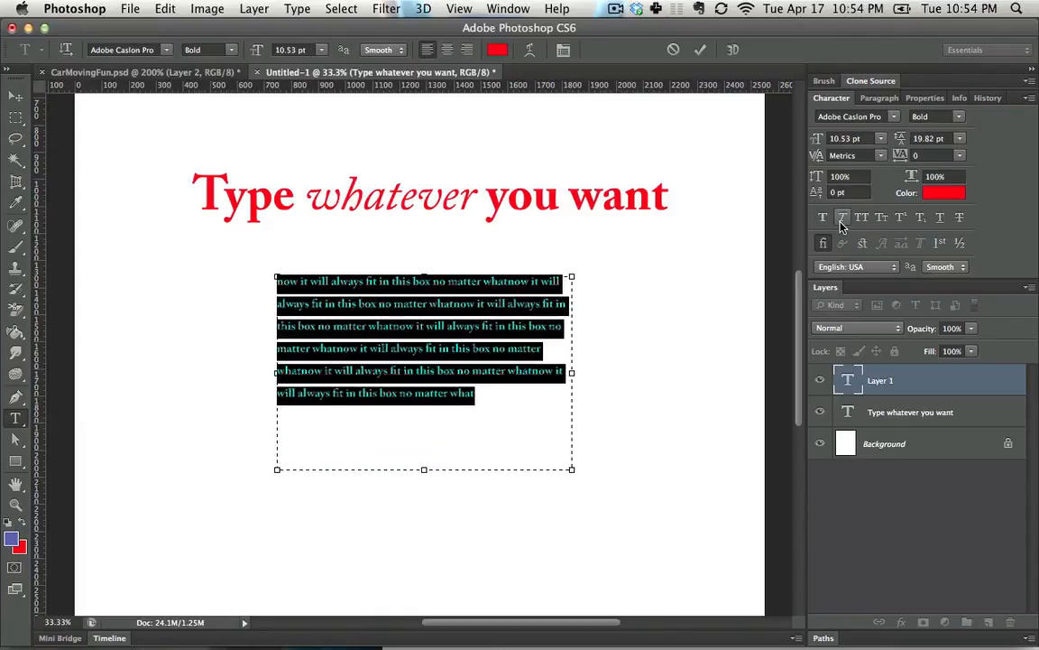
{"action": "key", "text": "alt+Up"}
{"action": "key", "text": "alt+Down"}
{"action": "key", "text": "alt+Up"}
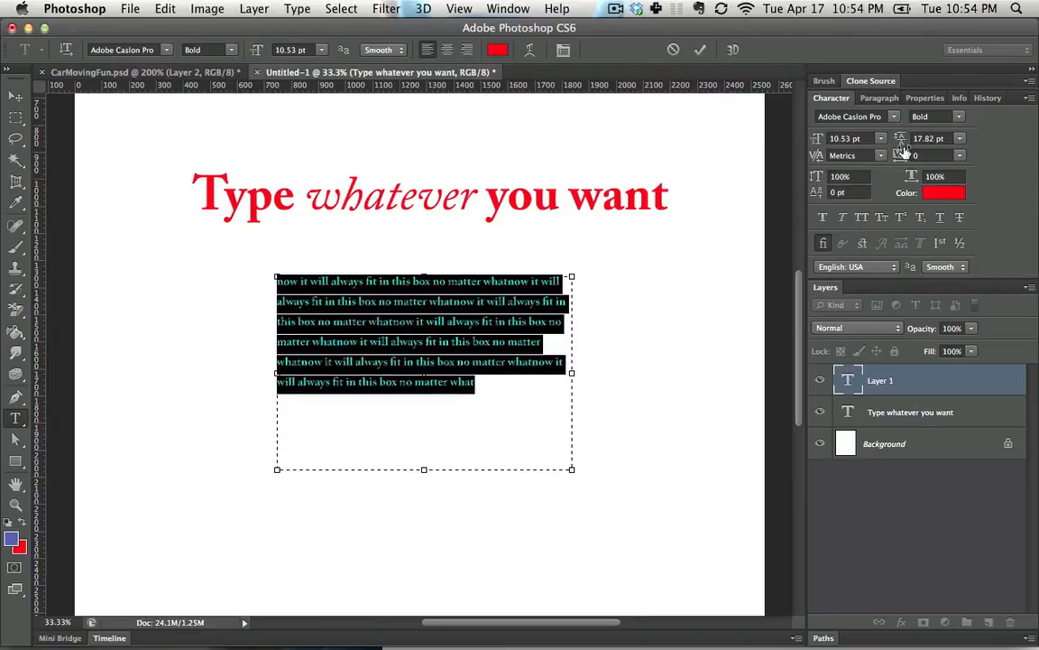
{"action": "mouse_move", "coordinate": [903, 150]}
{"action": "left_mouse_down"}
{"action": "mouse_move", "coordinate": [893, 149]}
{"action": "mouse_move", "coordinate": [914, 149]}
{"action": "mouse_move", "coordinate": [903, 149]}
{"action": "left_mouse_up"}
{"action": "key", "text": "super+h"}
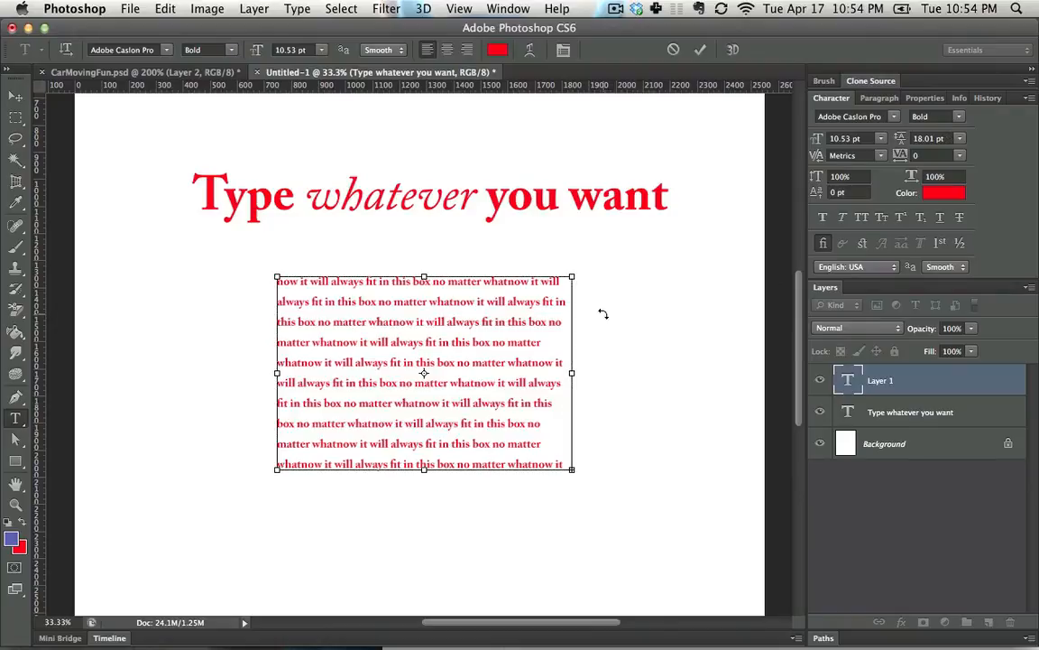
{"action": "key", "text": "super+Return"}
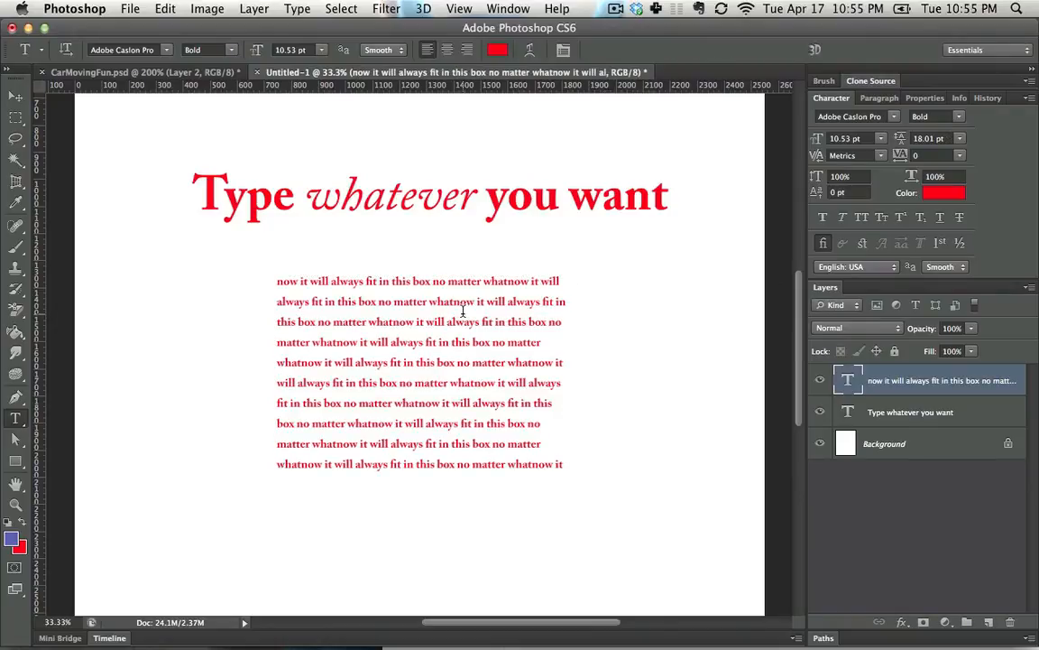
Move the paragraph block up directly beneath the heading, lining up its right edge with the heading's end.
{"action": "key", "text": "v"}
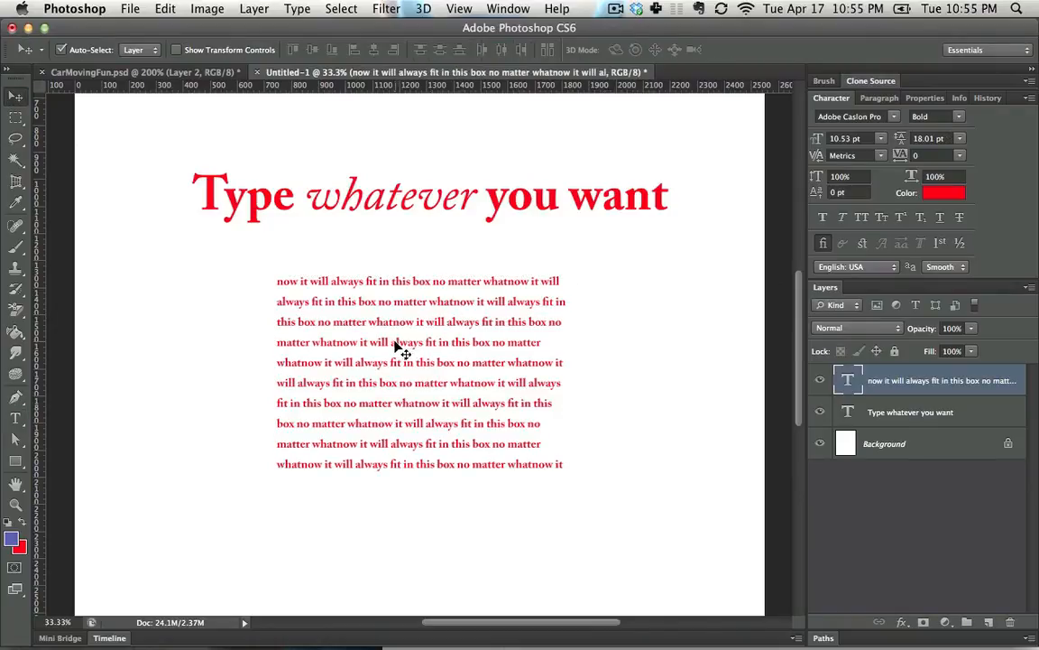
{"action": "left_click_drag", "start_coordinate": [384, 344], "coordinate": [499, 307]}
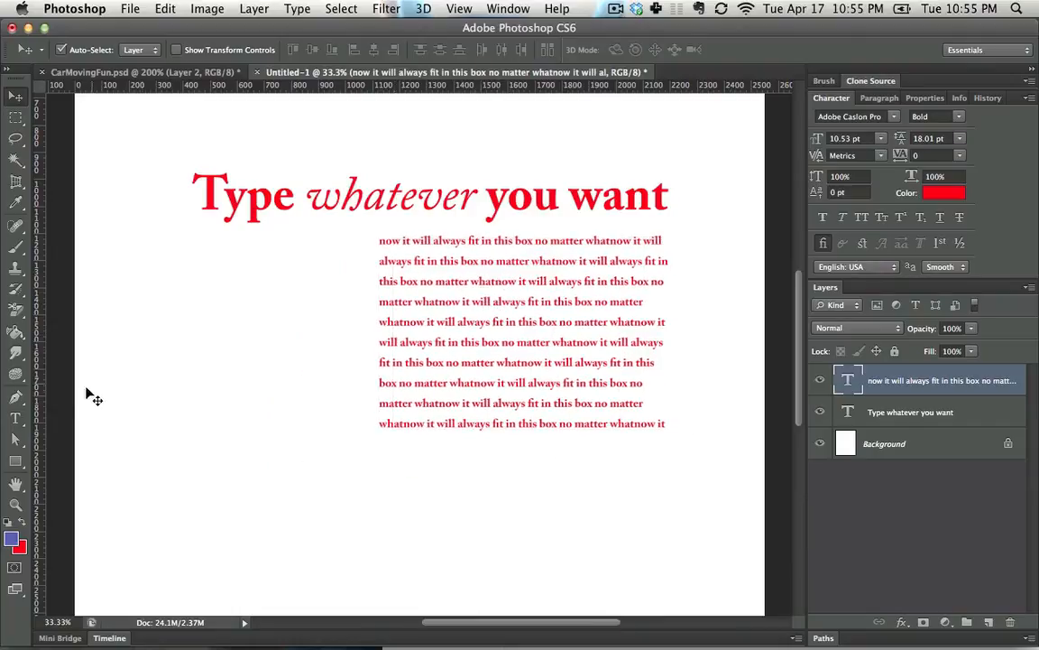
Justify the whole paragraph with its last line aligned left, turn off hyphenation and commit the edit.
{"action": "key", "text": "t"}
{"action": "left_click", "coordinate": [502, 359]}
{"action": "key", "text": "super+a"}
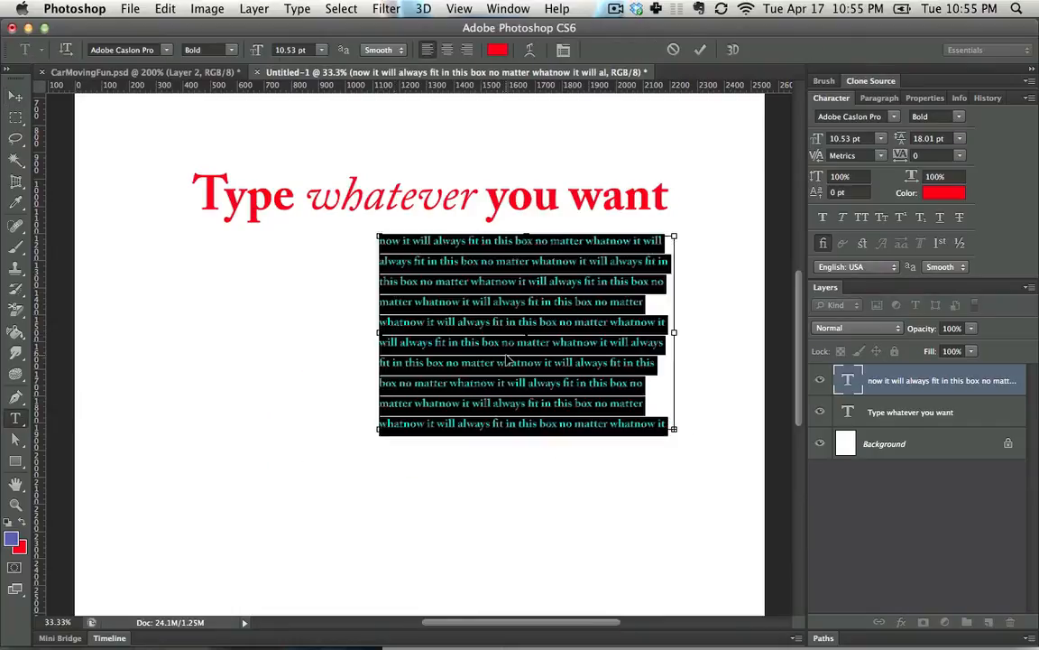
{"action": "left_click", "coordinate": [506, 8]}
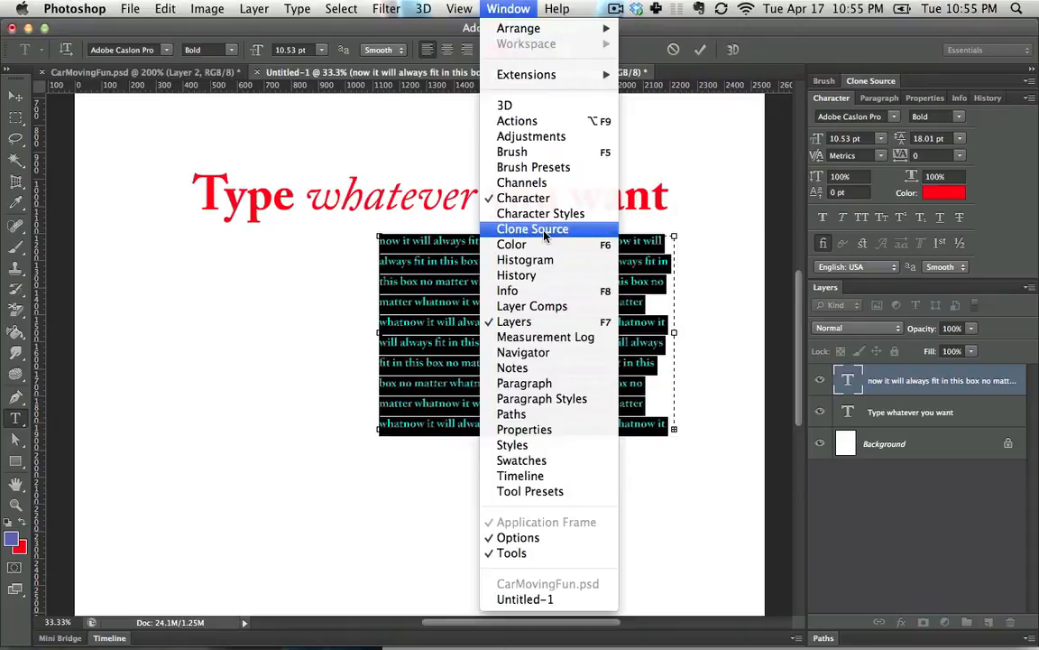
{"action": "left_click", "coordinate": [564, 385]}
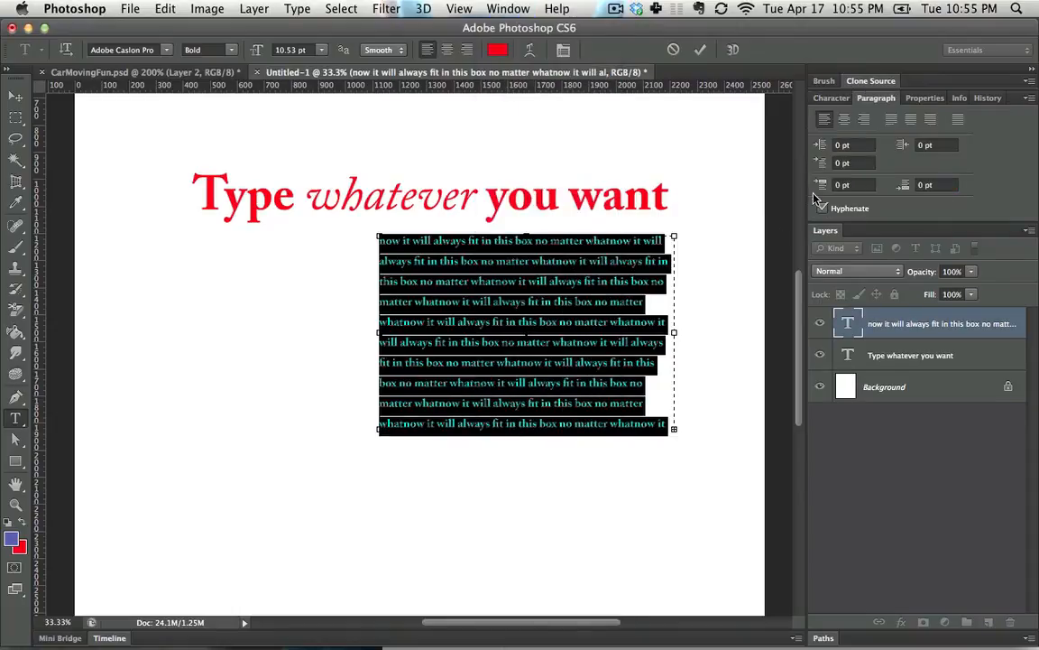
{"action": "left_click", "coordinate": [889, 119]}
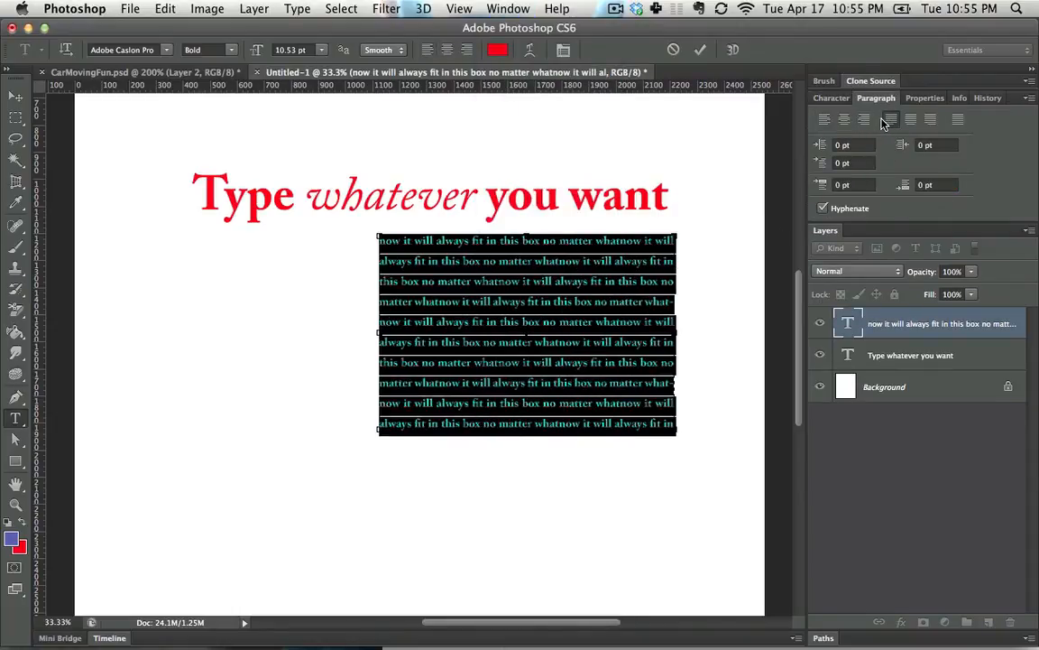
{"action": "left_click", "coordinate": [822, 208]}
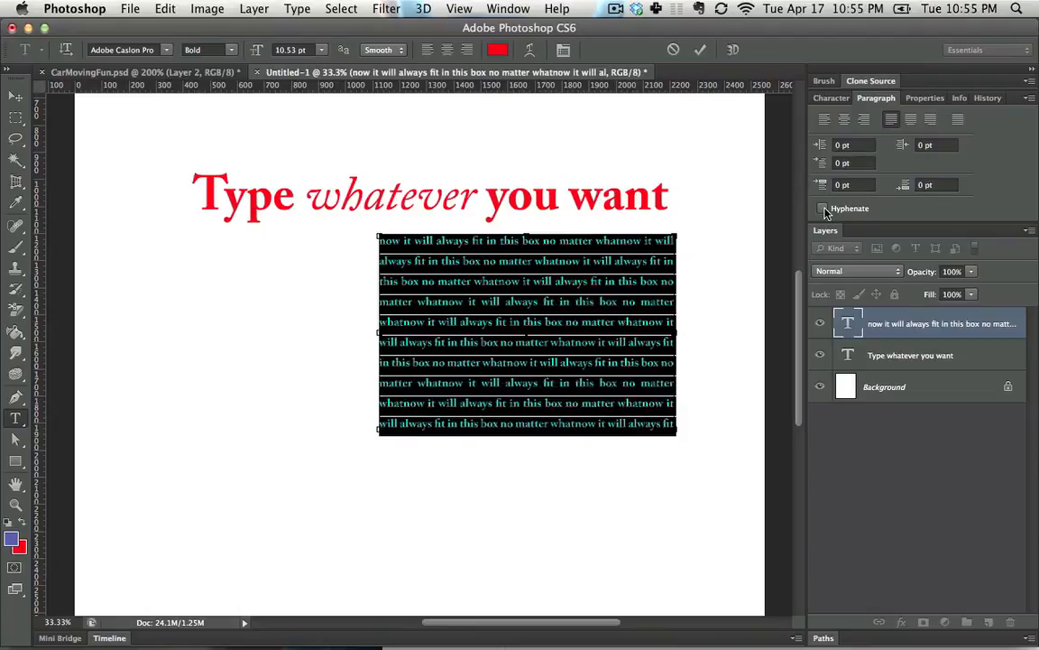
{"action": "key", "text": "super+Return"}
{"action": "left_click", "coordinate": [15, 95]}
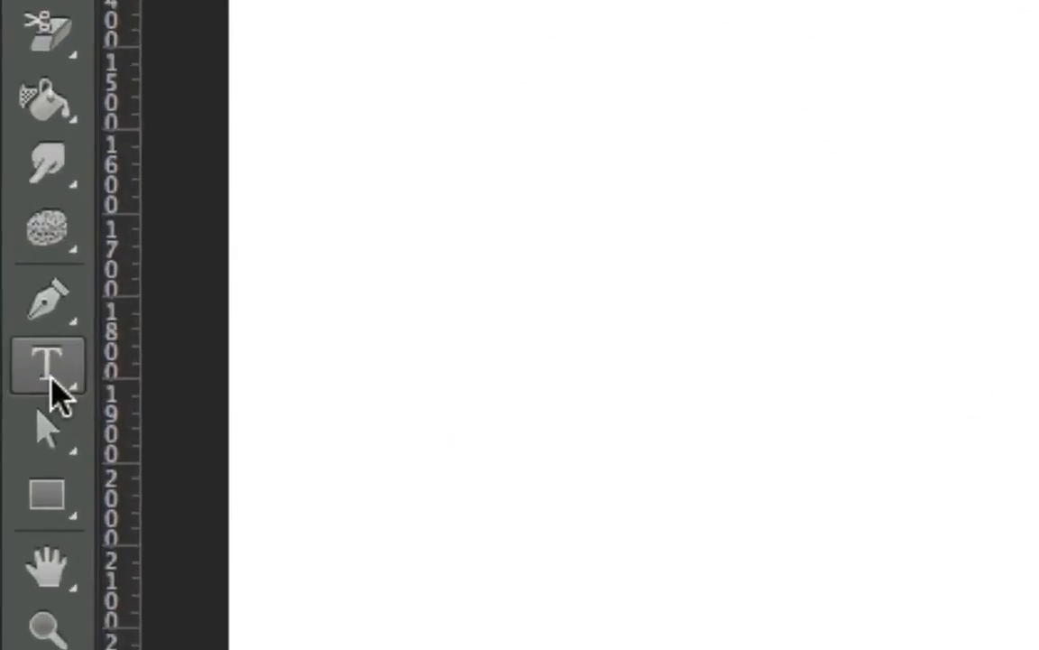
Add the text "This is vertical" with the Vertical Type tool in the empty area left of the paragraph.
{"action": "left_click", "coordinate": [52, 379]}
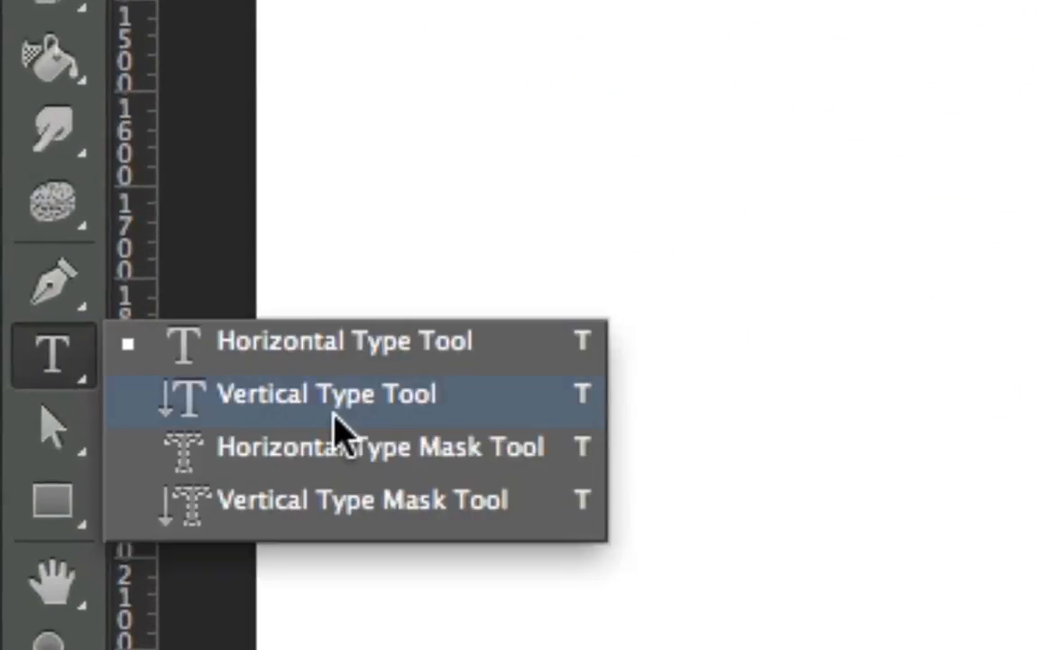
{"action": "left_click", "coordinate": [336, 417]}
{"action": "left_click", "coordinate": [218, 292]}
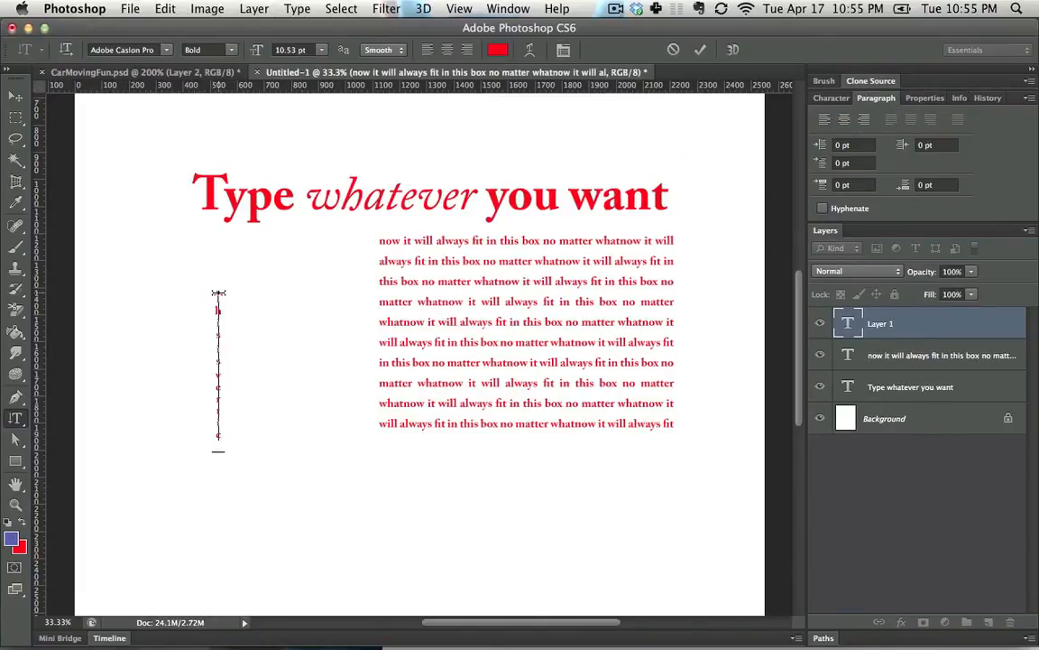
{"action": "key", "text": "super+Return"}
Scale the vertical text to about 160% and move it up into the empty margin left of the heading.
{"action": "key", "text": "super+t"}
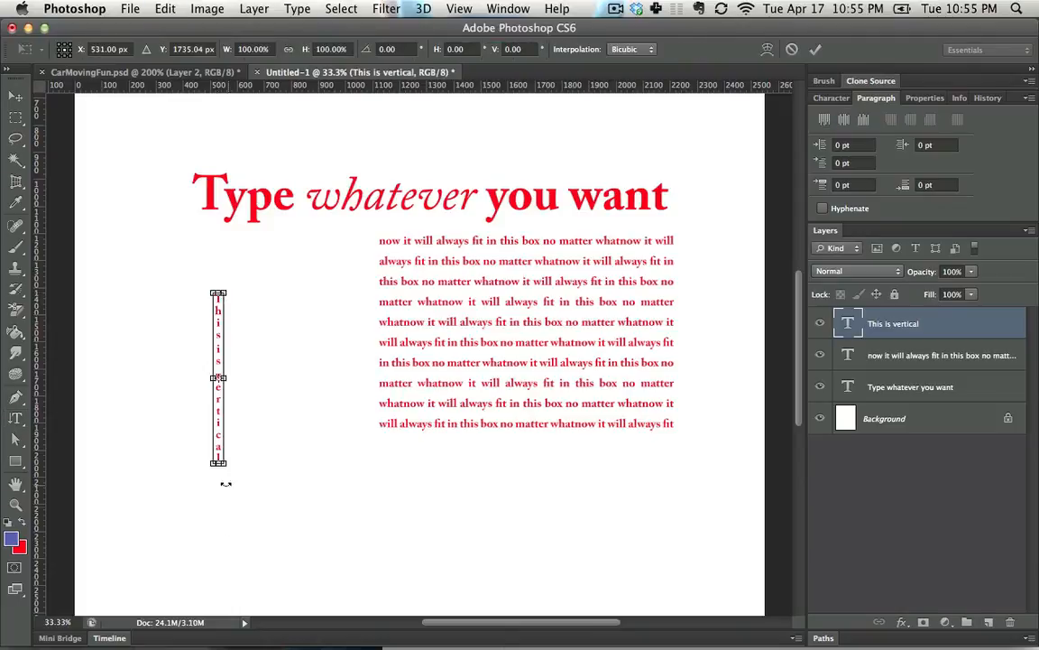
{"action": "left_click_drag", "start_coordinate": [225, 465], "coordinate": [285, 503]}
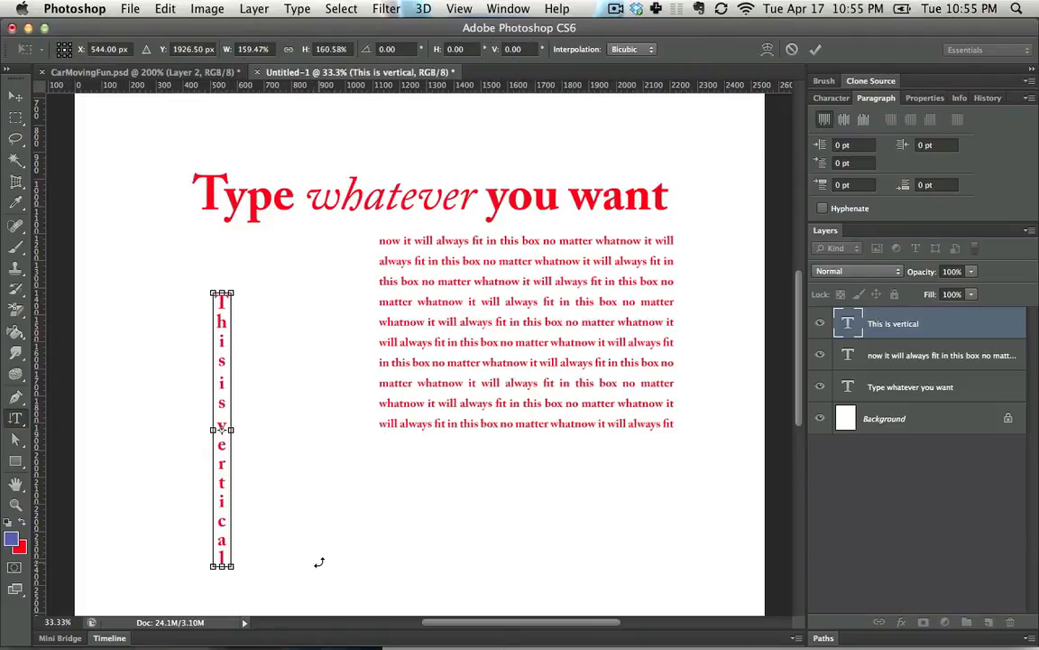
{"action": "key", "text": "Return"}
{"action": "left_click", "coordinate": [20, 98]}
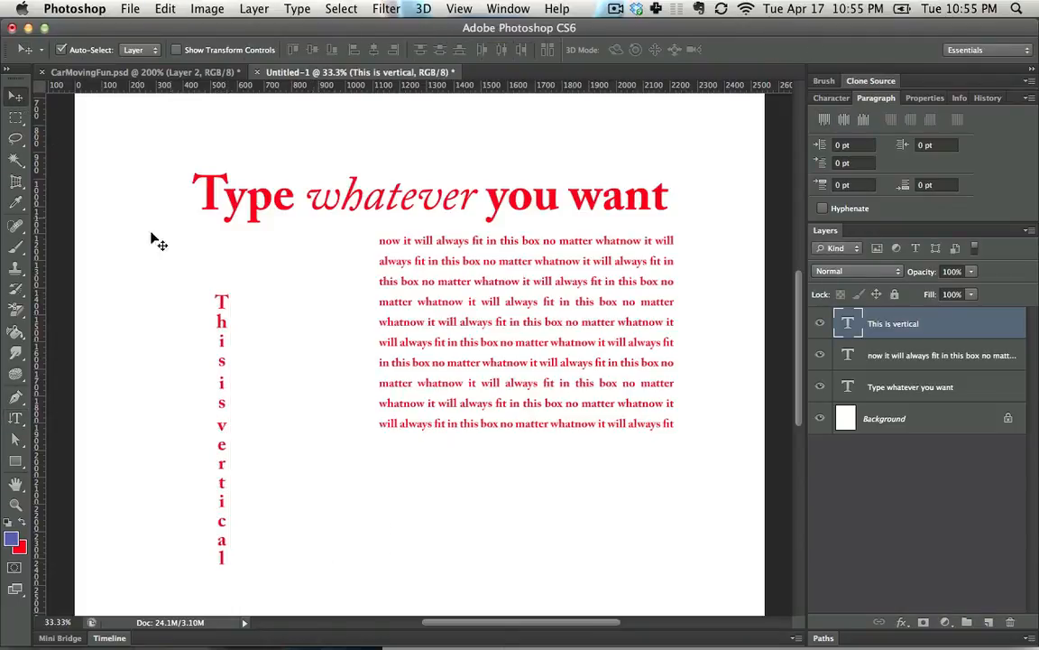
{"action": "left_click_drag", "start_coordinate": [221, 303], "coordinate": [138, 160]}
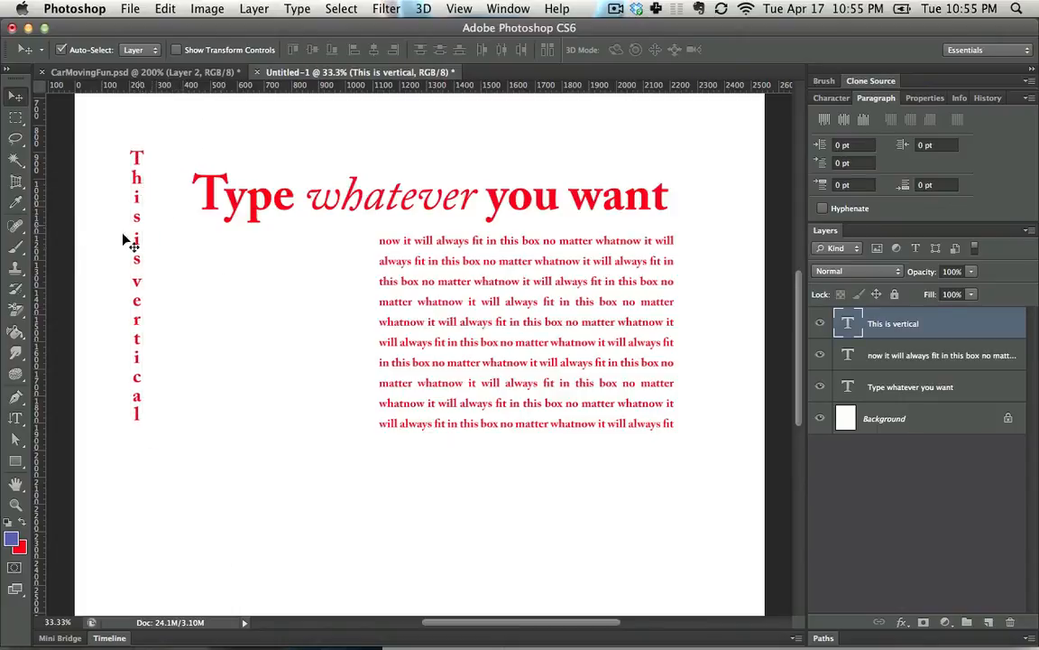
Create a text-shaped selection reading "Here is selection from text" below the paragraph with the Horizontal Type Mask tool.
{"action": "left_click", "coordinate": [18, 418]}
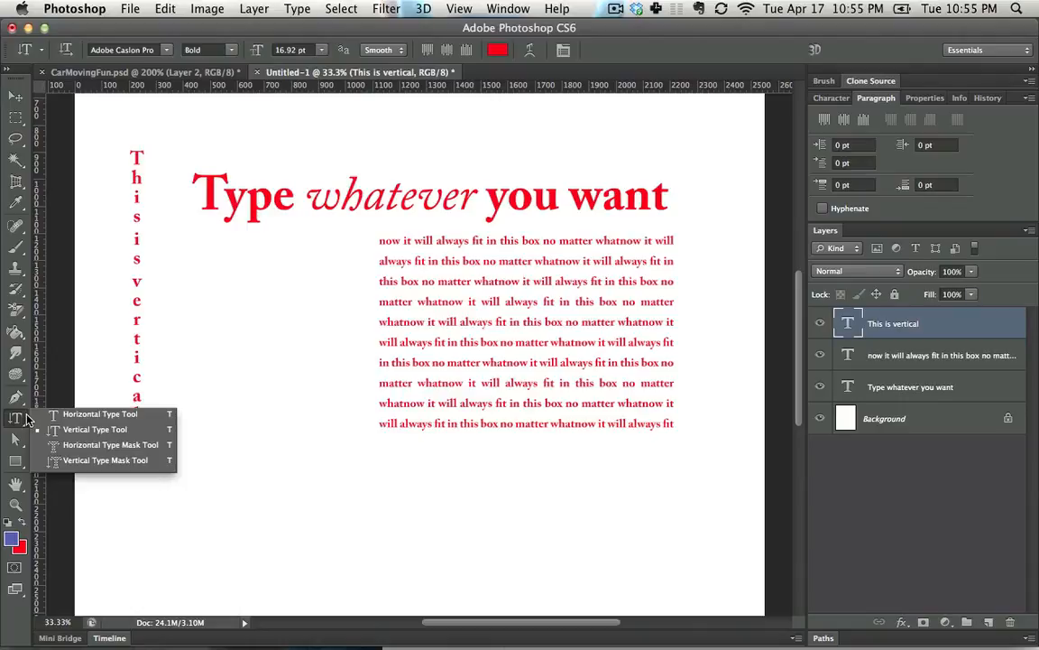
{"action": "left_click", "coordinate": [101, 446]}
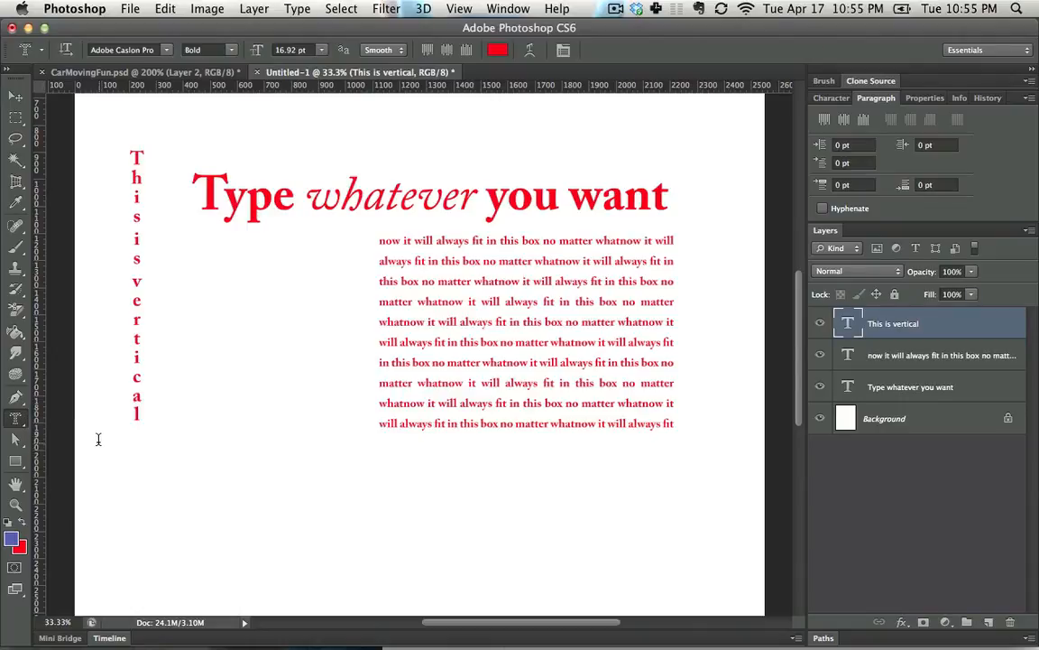
{"action": "left_click", "coordinate": [199, 454]}
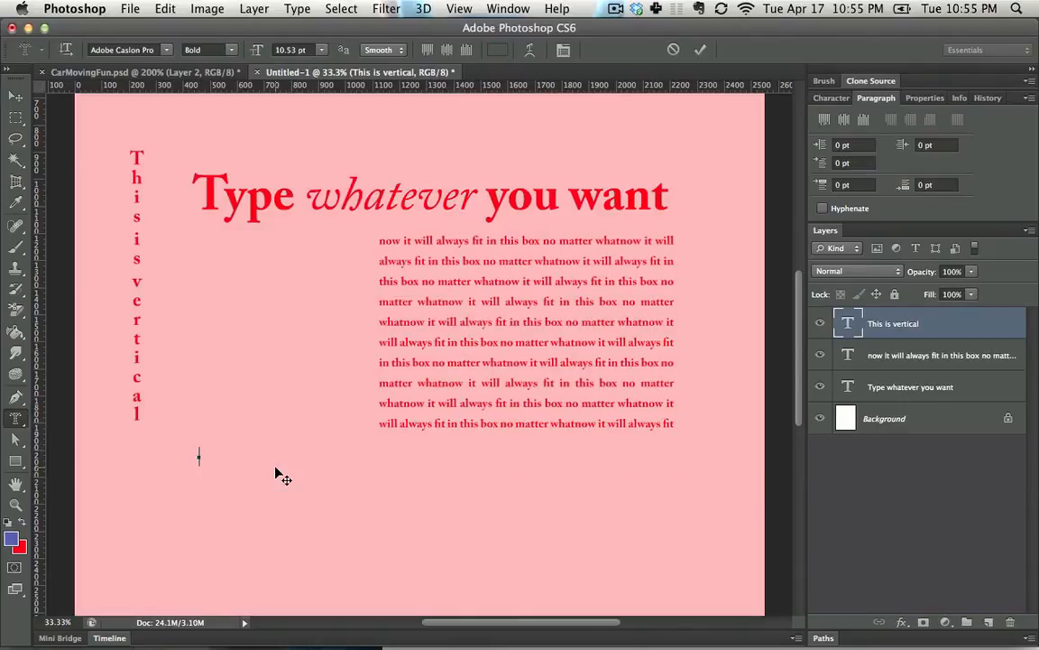
{"action": "type", "text": "Here is solection from tex"}
{"action": "key", "text": "super+Return"}
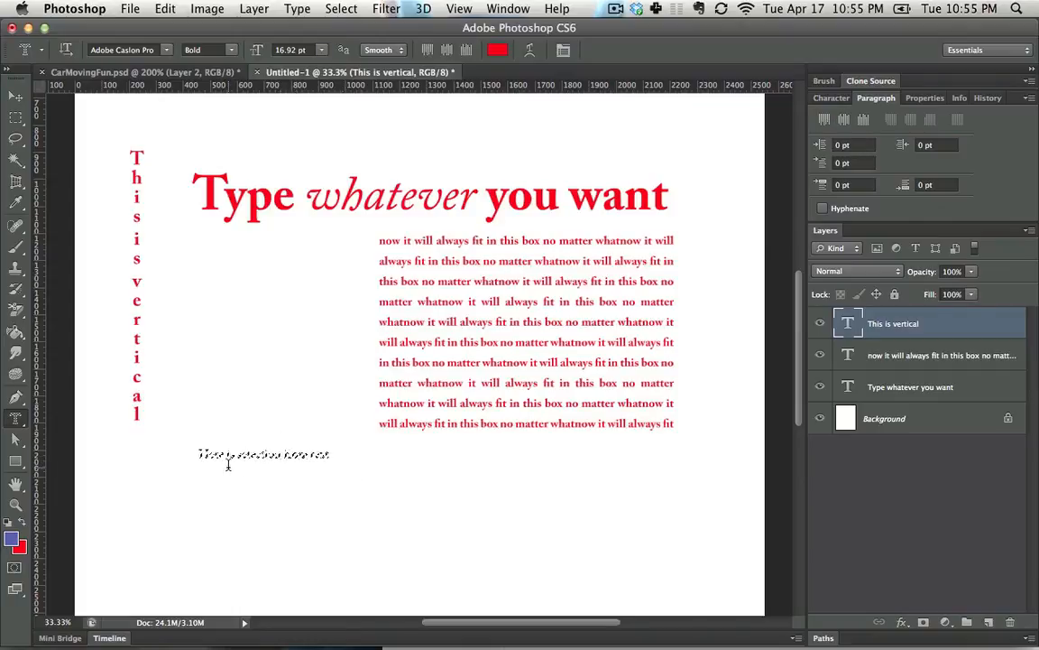
Clear the text-shaped selection below the paragraph.
{"action": "left_click", "coordinate": [16, 420]}
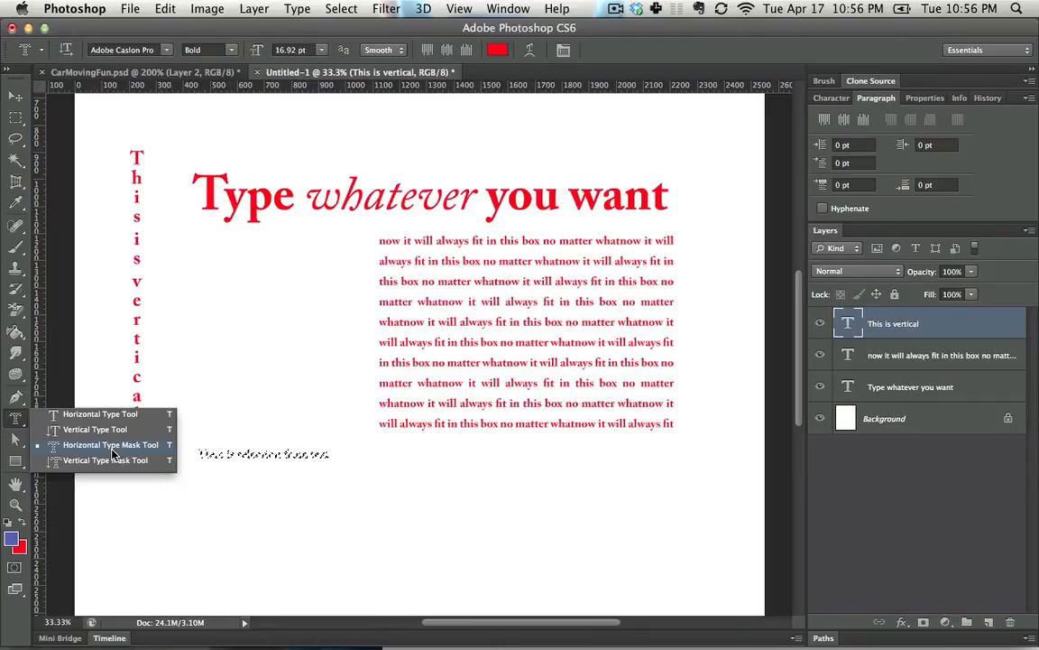
{"action": "left_click", "coordinate": [11, 420]}
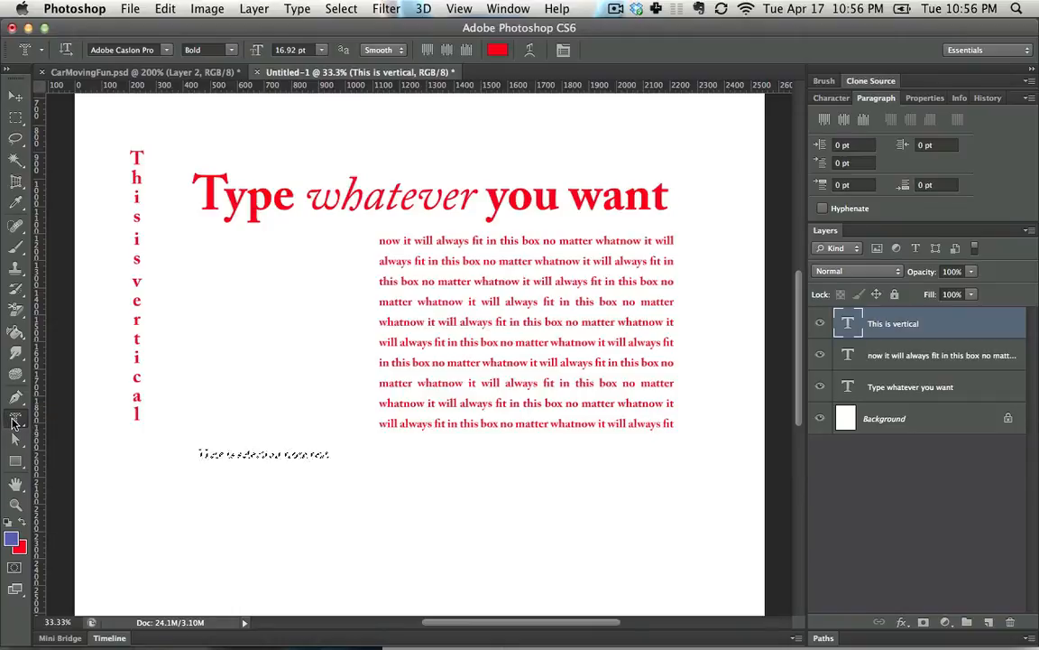
{"action": "left_click", "coordinate": [16, 420]}
{"action": "left_click", "coordinate": [9, 418]}
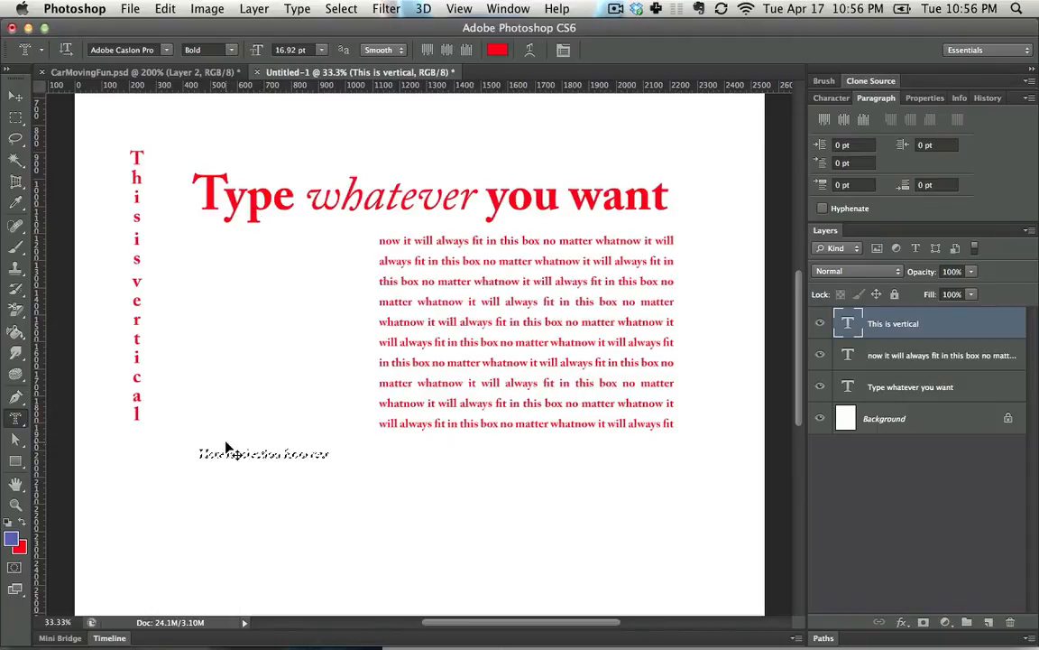
{"action": "key", "text": "super+d"}
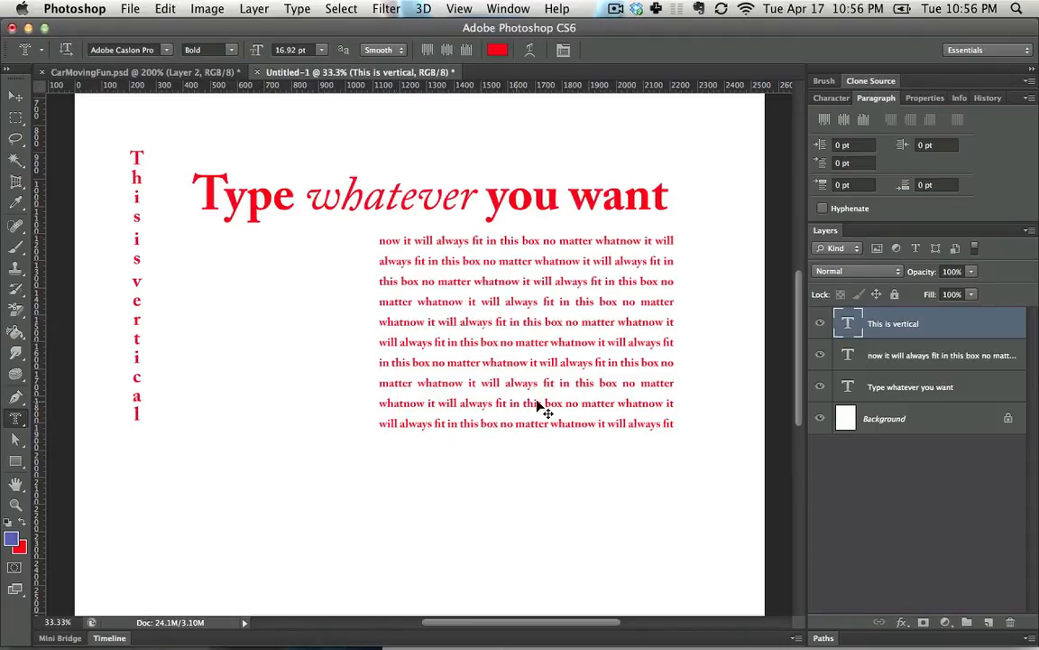
Select the "Type whatever you want" layer and load its letter shapes as a selection.
{"action": "left_click", "coordinate": [848, 391]}
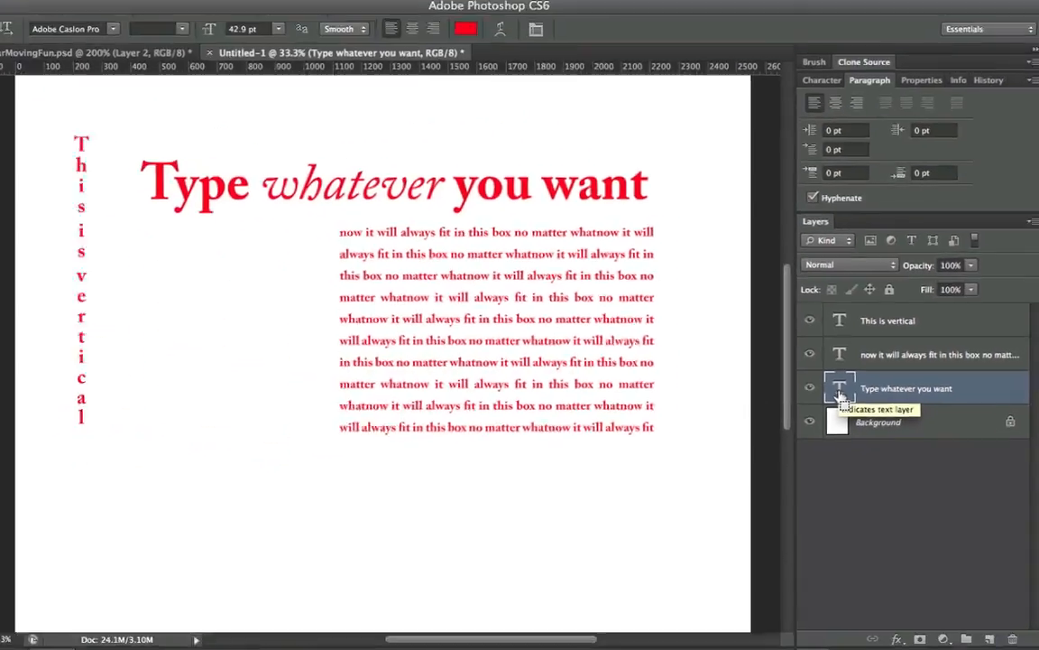
{"action": "left_click", "coordinate": [638, 424], "text": "super"}
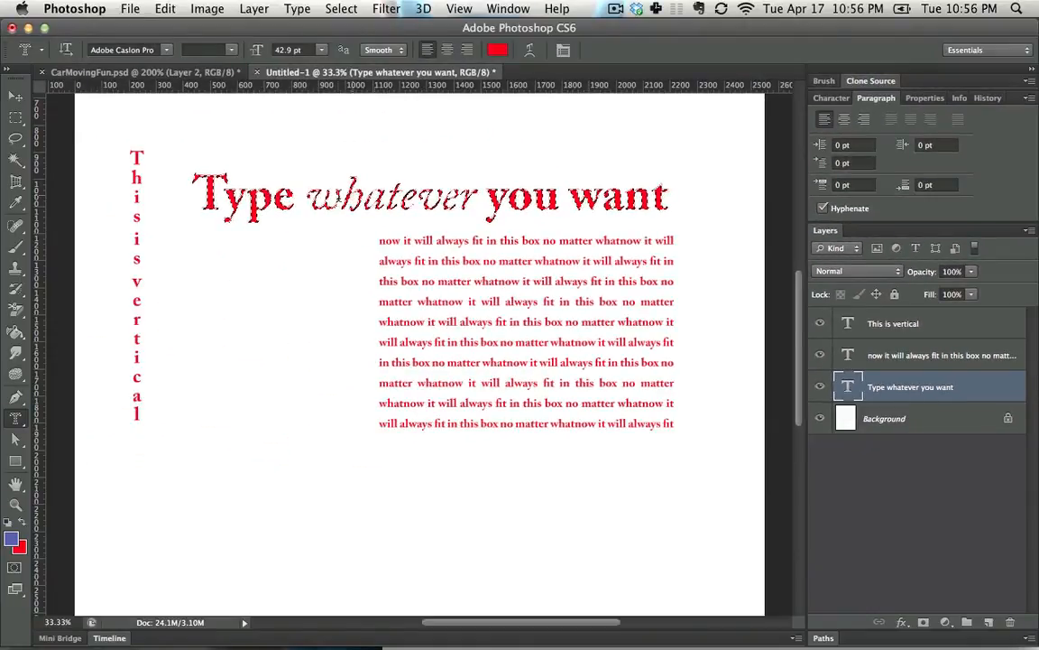